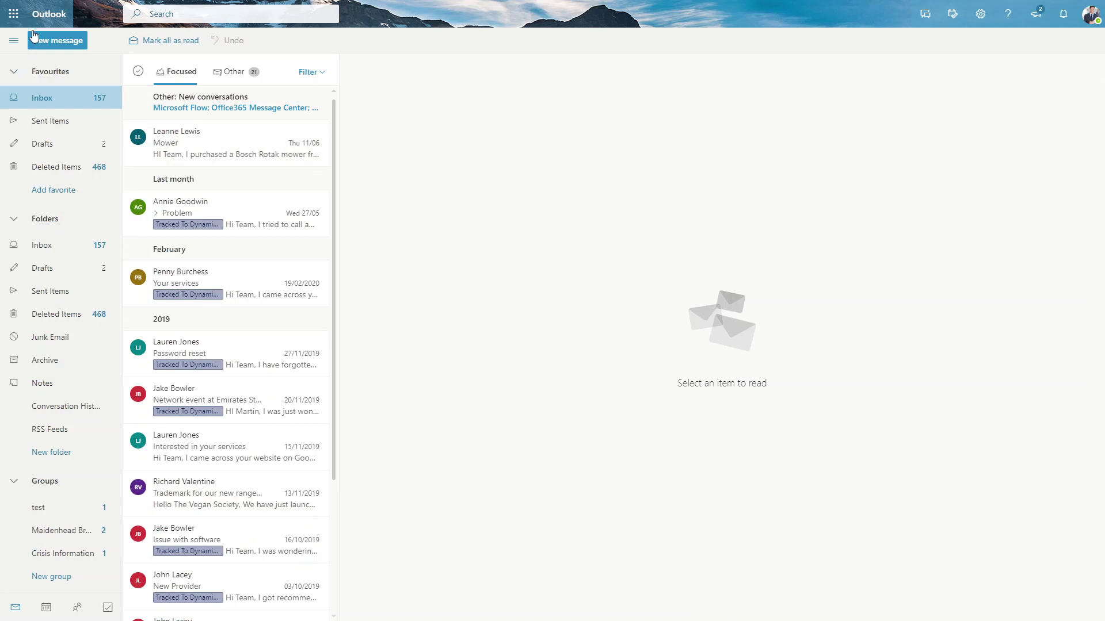
Open the 'Your services' email and launch the Dynamics 365 add-in for it
left_click(207, 146)
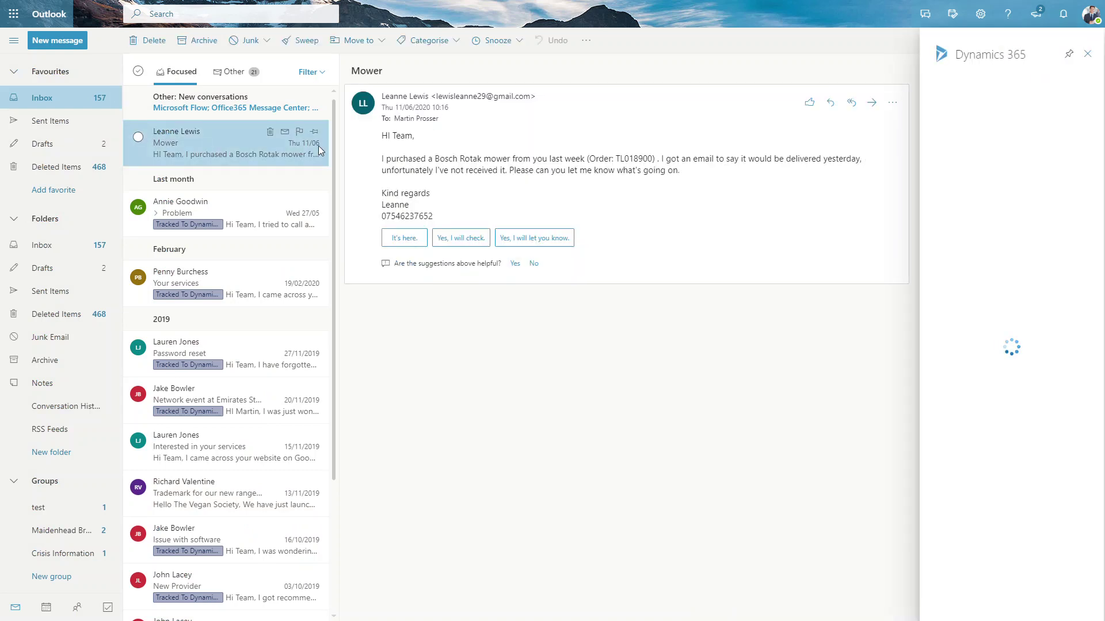
left_click(1087, 54)
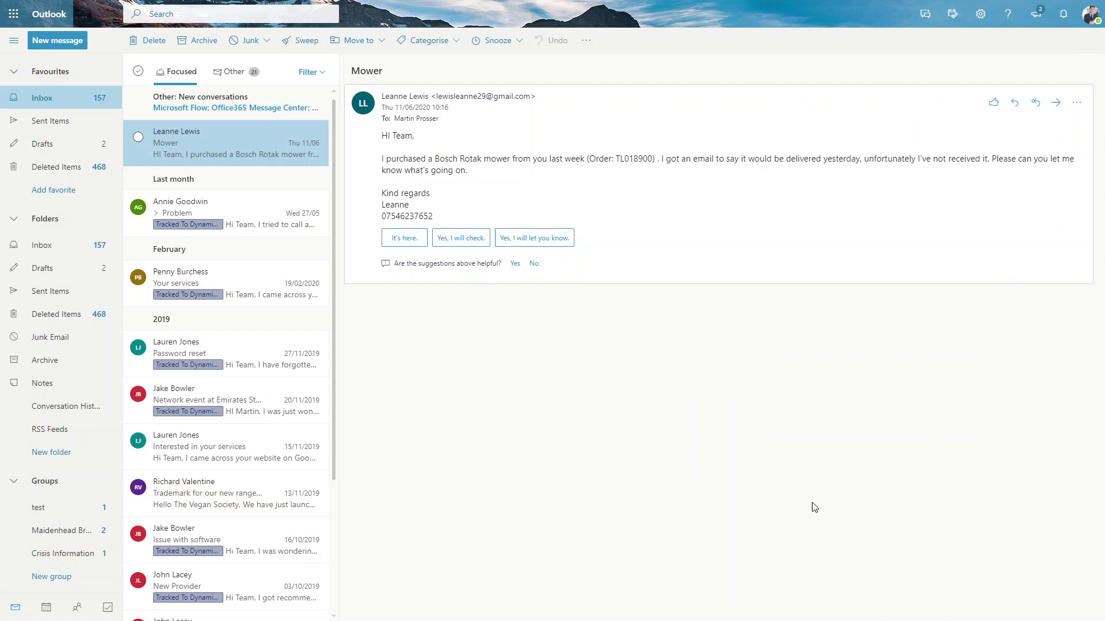
left_click(236, 278)
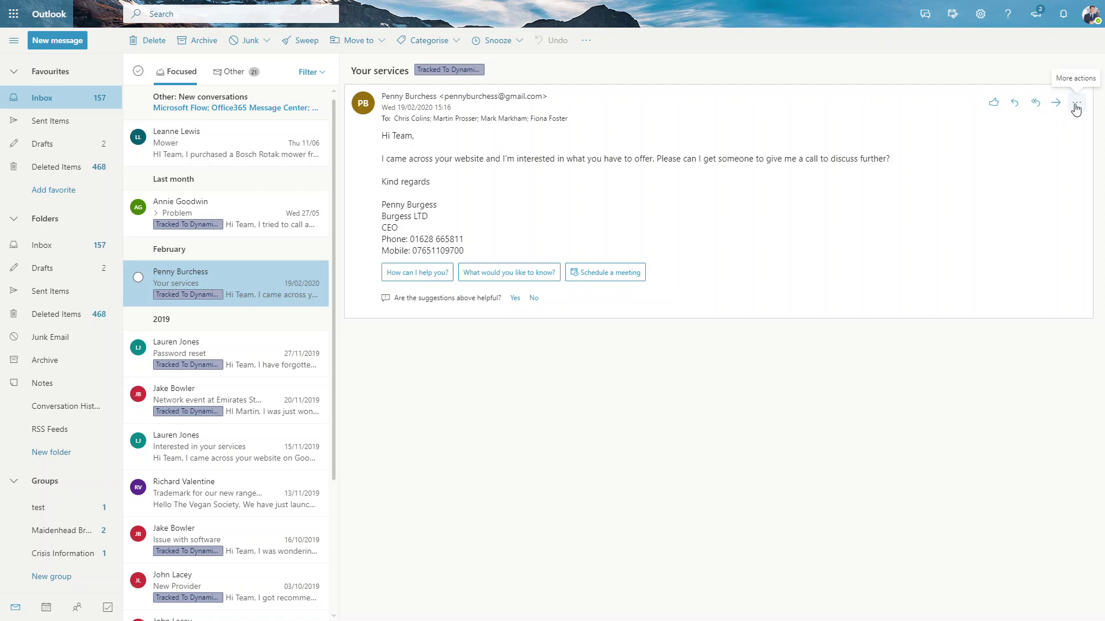
left_click(1076, 104)
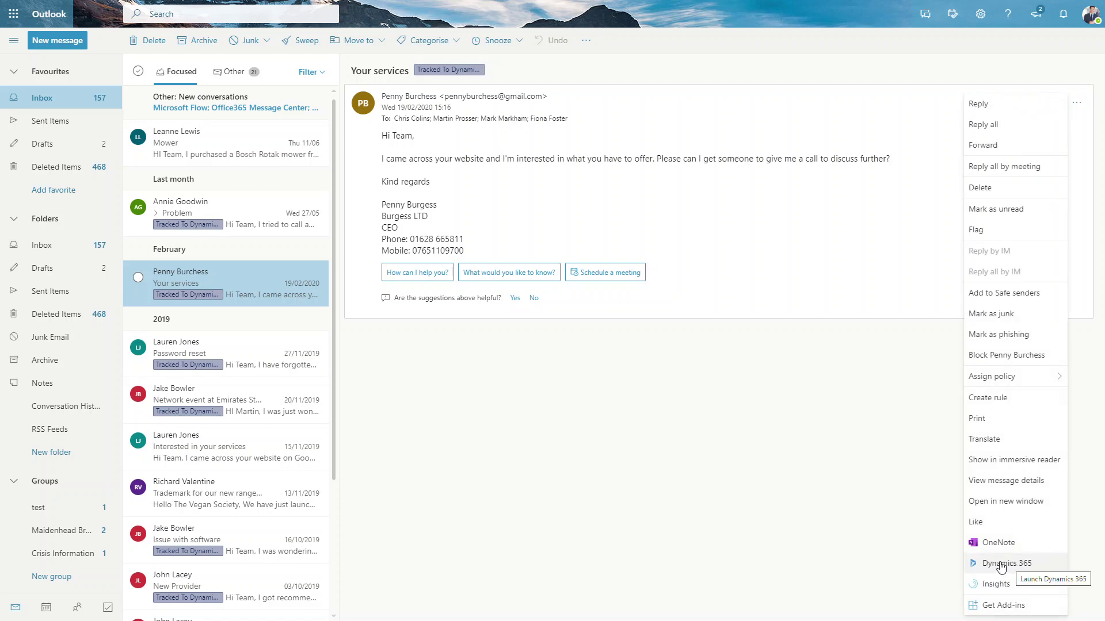
left_click(1002, 565)
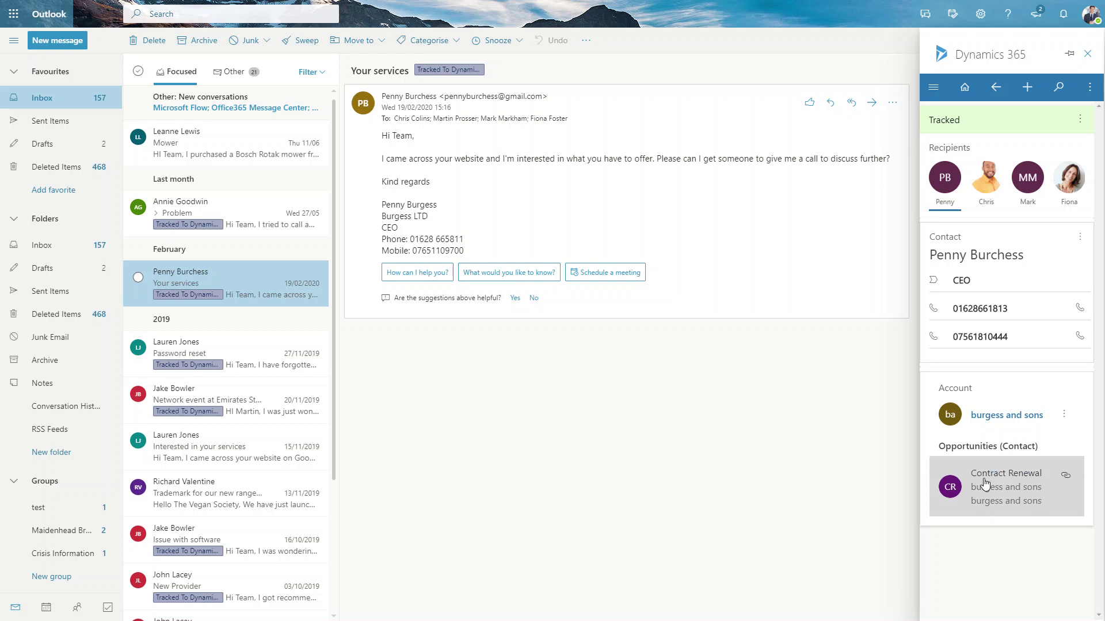
View the 'burgess and sons' account record, then return to the tracked email summary
left_click(1001, 418)
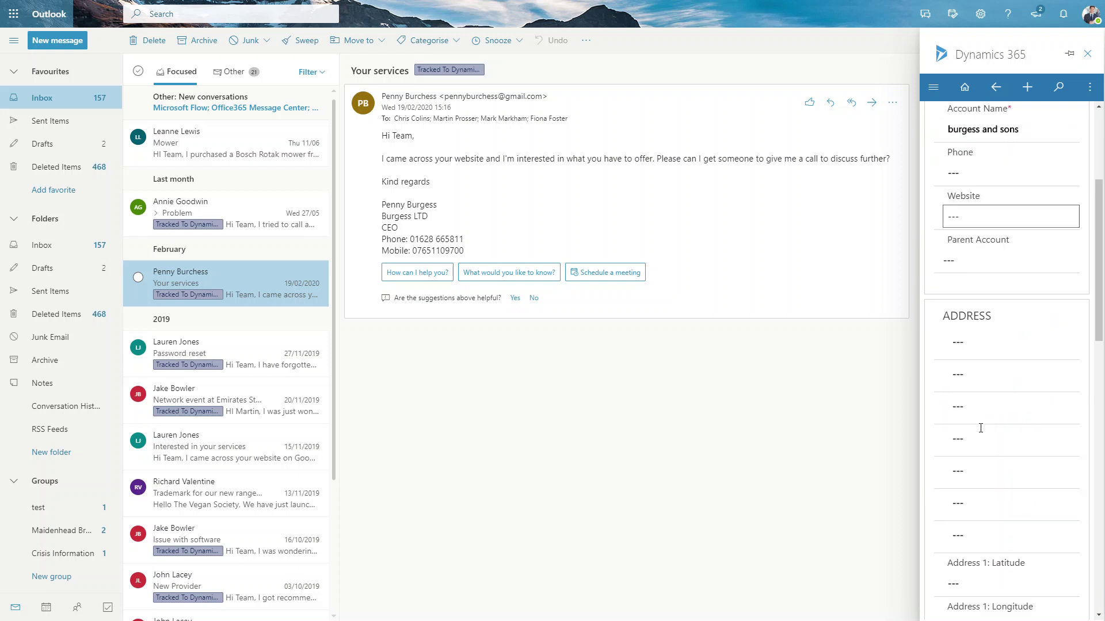
left_click(995, 89)
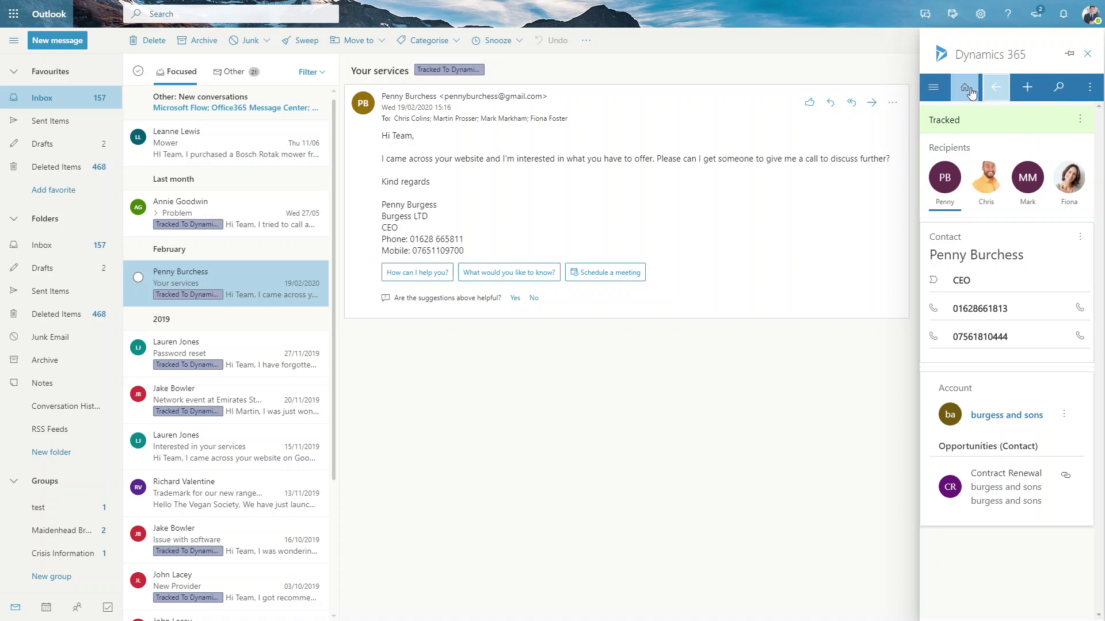
Search Dynamics 365 data for 'test'
left_click(1057, 89)
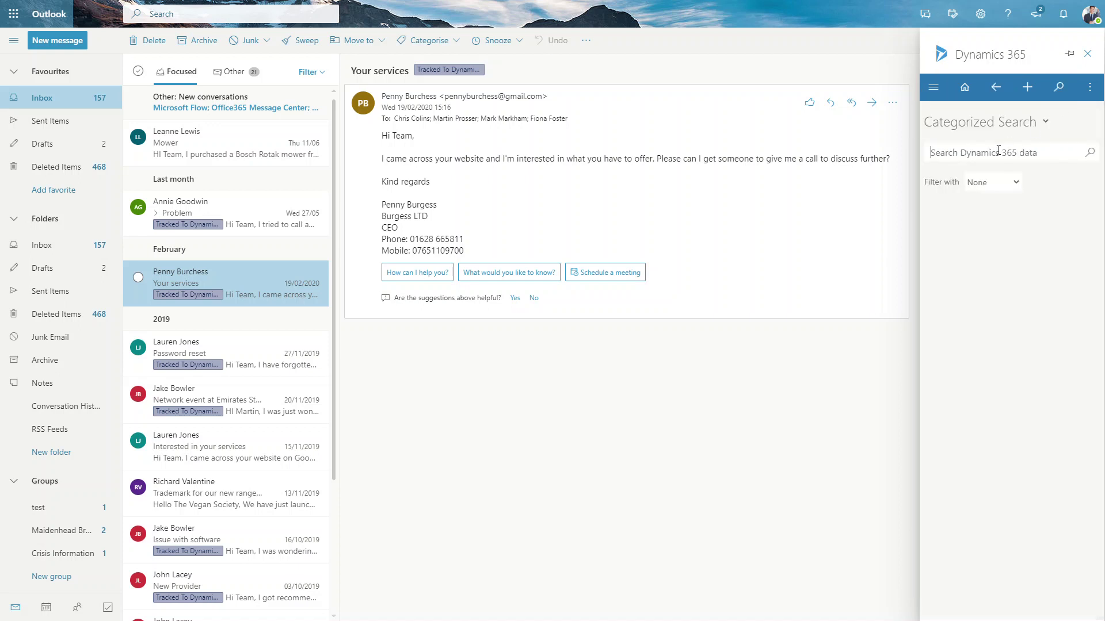
left_click(998, 150)
type("test")
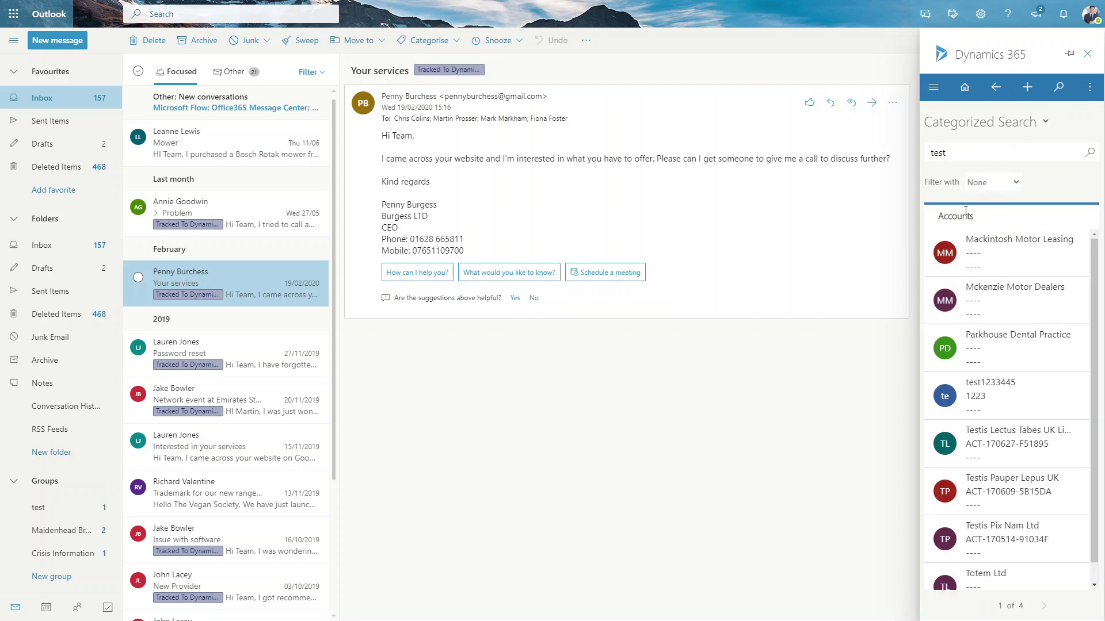
Page through the Contacts, Activities and Cases results, then back to Accounts
left_click(1043, 606)
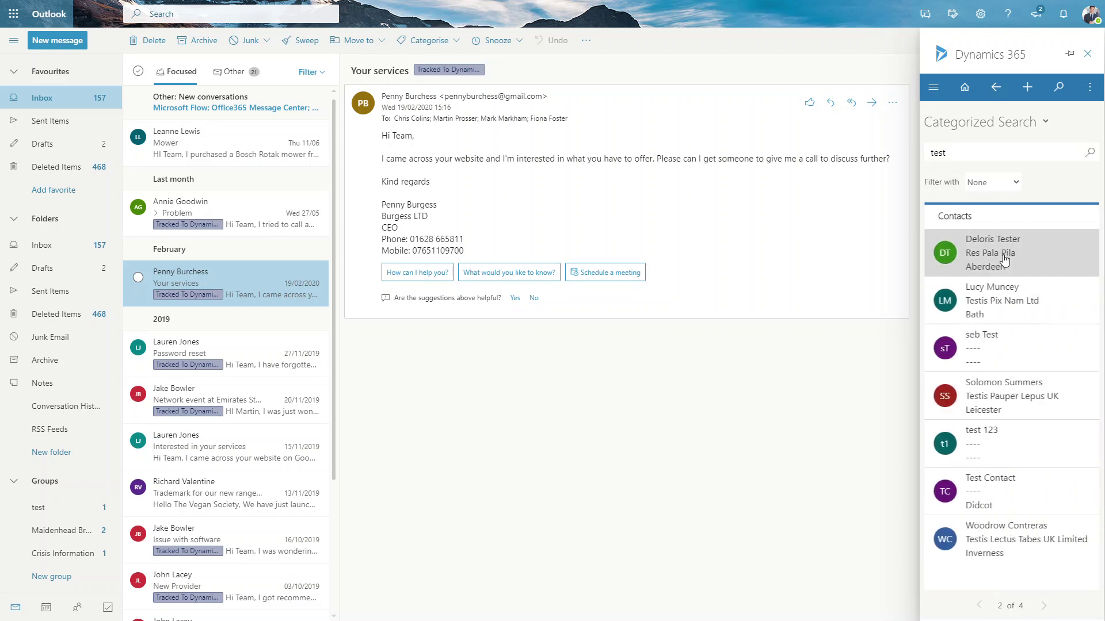
left_click(1043, 610)
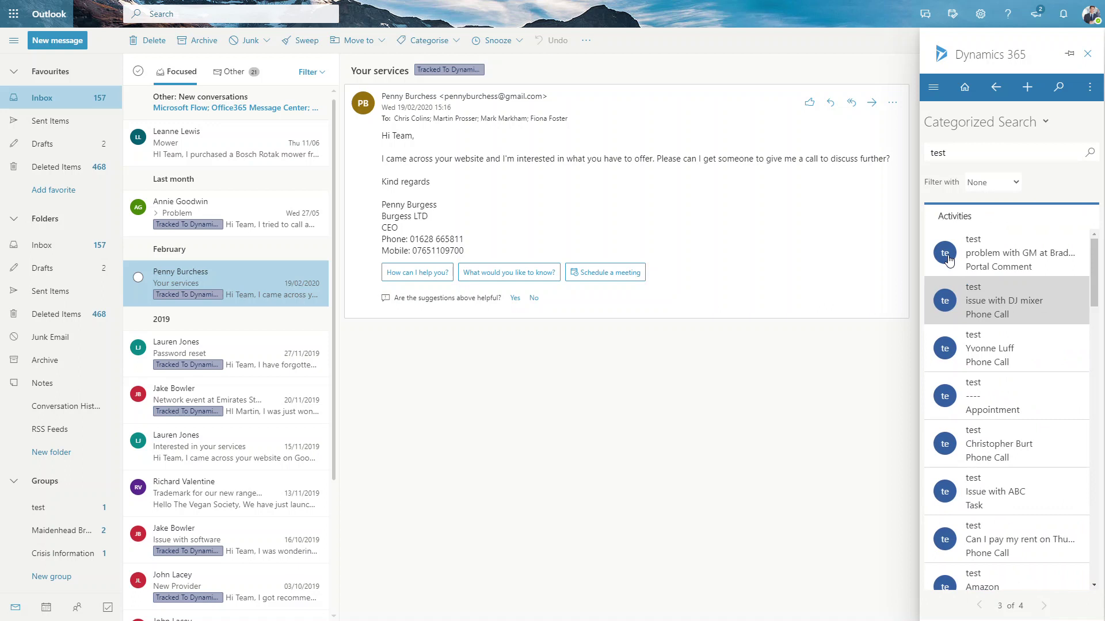
left_click(1041, 605)
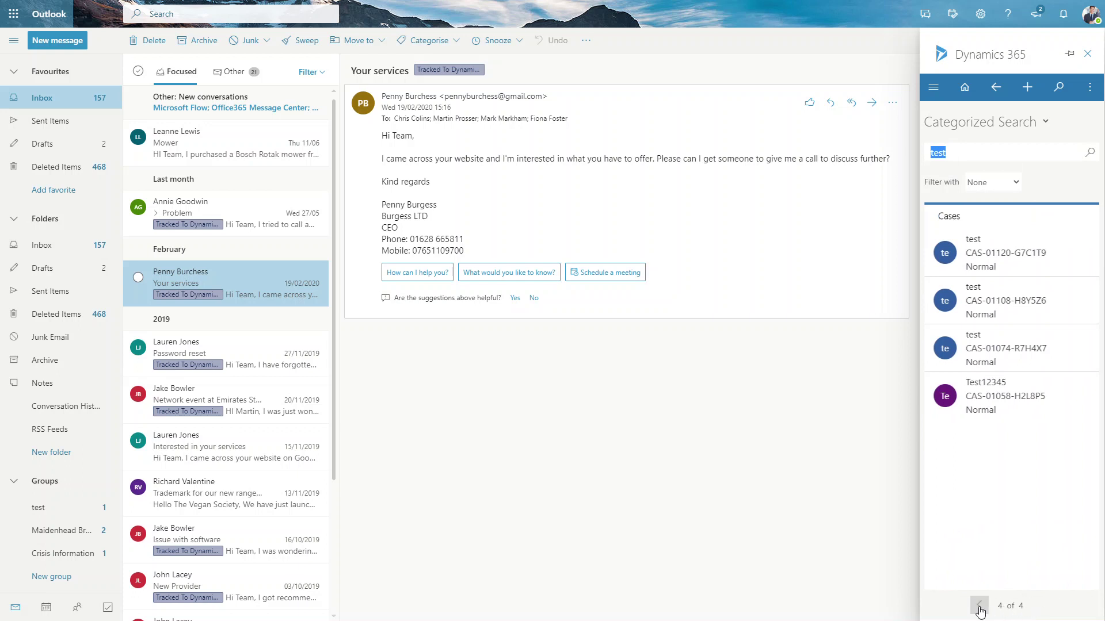
left_click(980, 606)
left_click(980, 606)
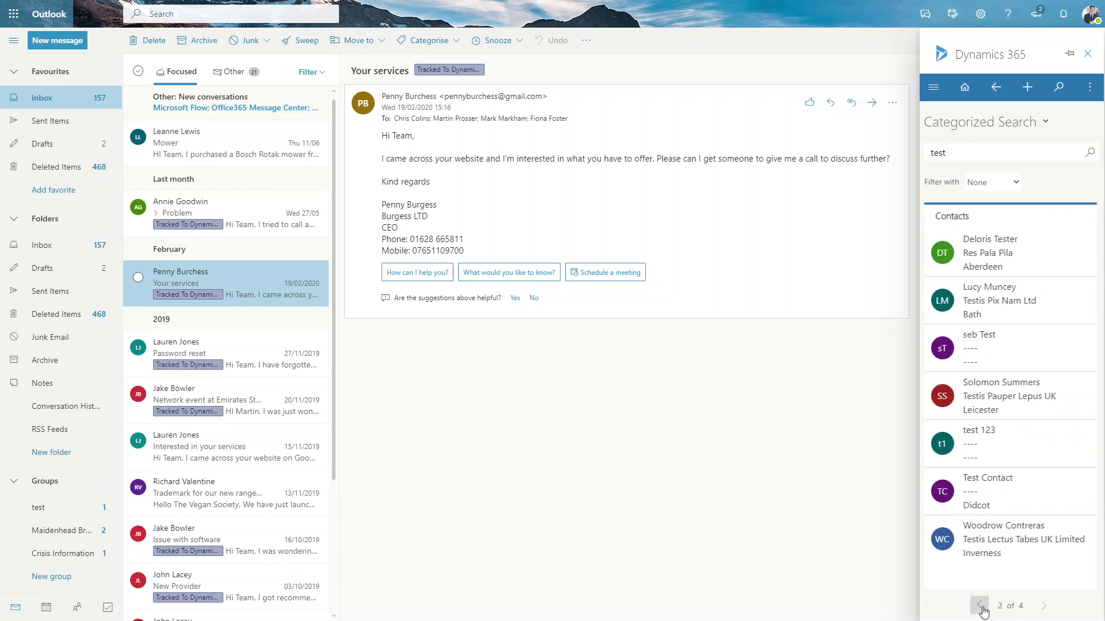
left_click(980, 606)
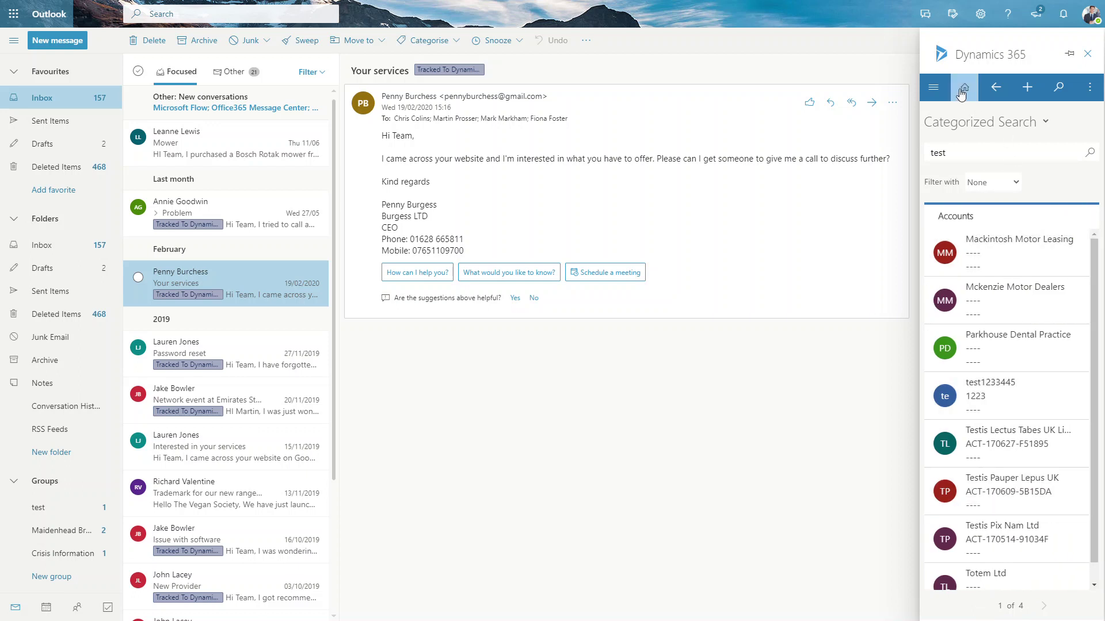
Switch the Accounts list to the Key Accounts view
left_click(935, 92)
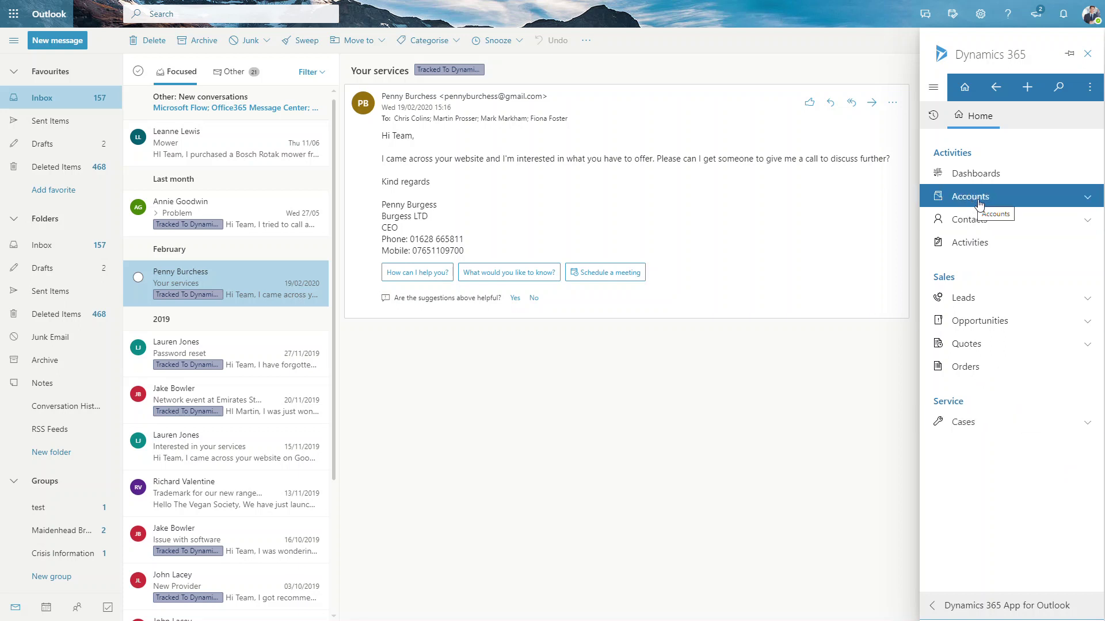
left_click(1088, 202)
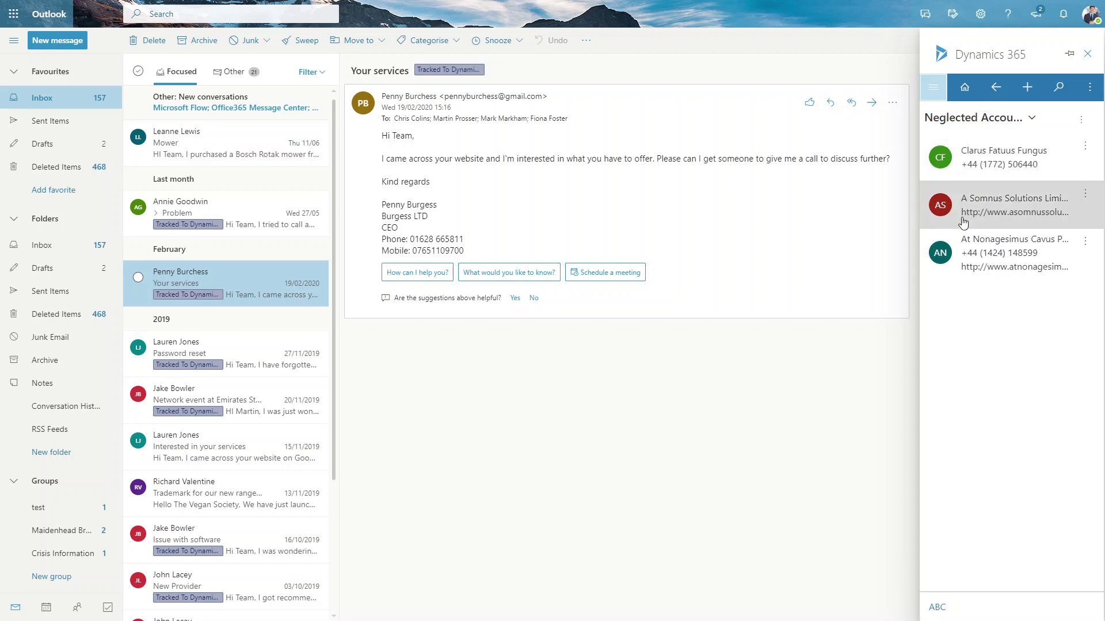
left_click(1033, 121)
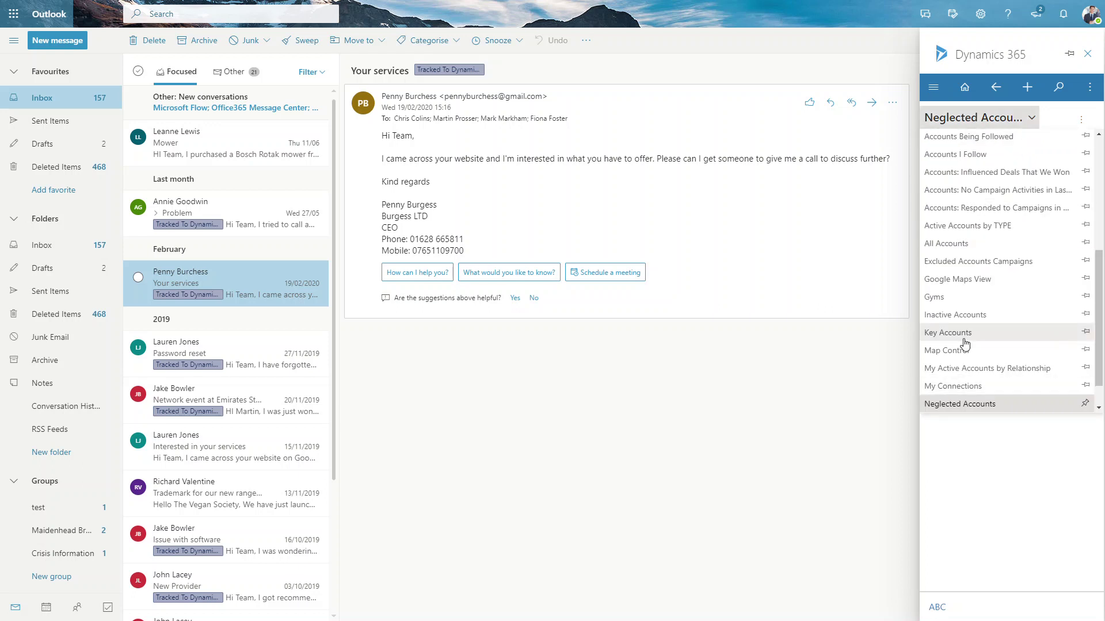
left_click(946, 333)
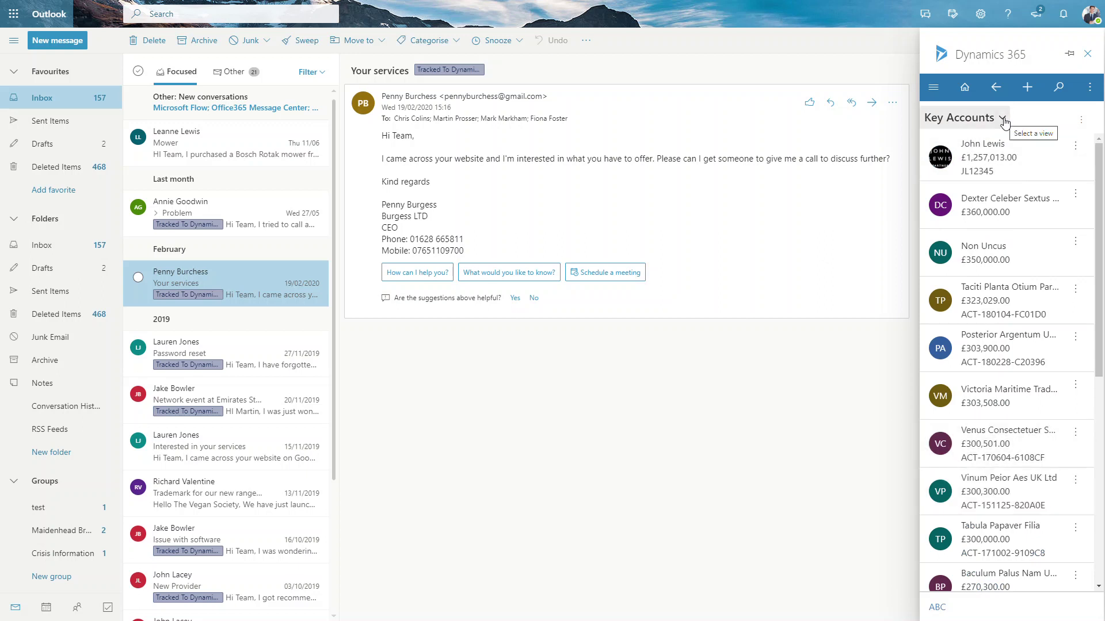
scroll(1001, 449, "down", 4)
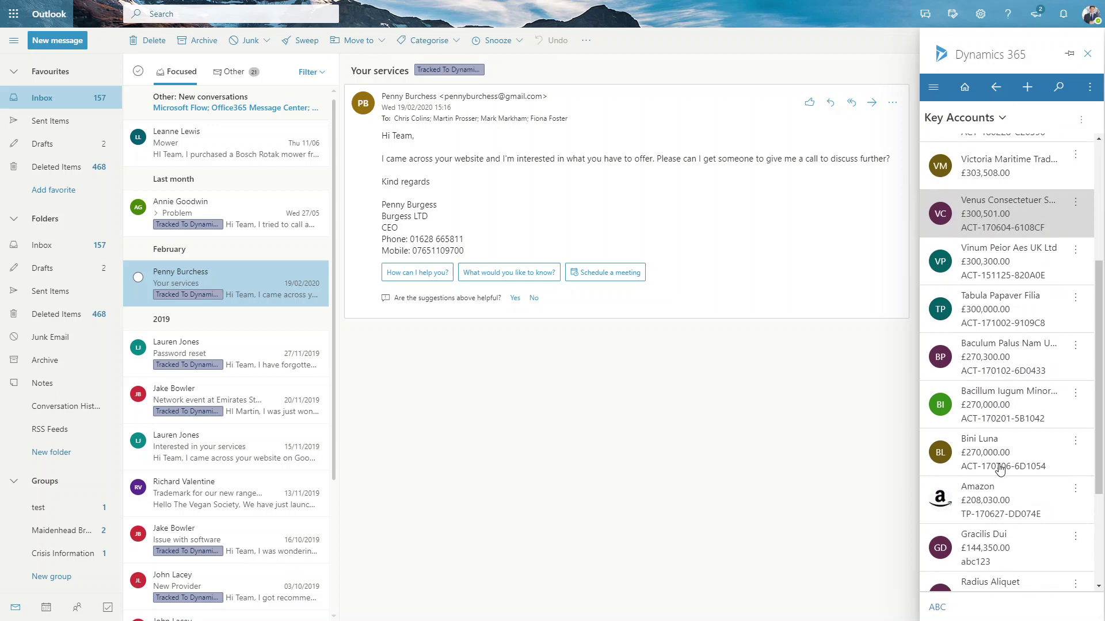
scroll(1000, 469, "up", 4)
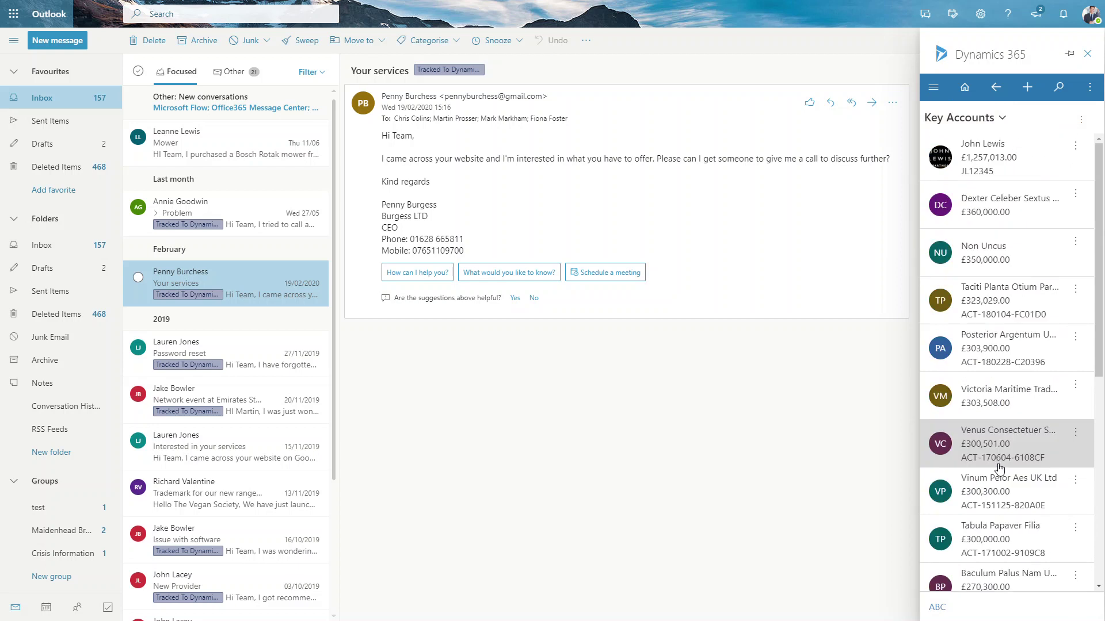
Browse the favorite and recently used records on the Dynamics 365 Home page
left_click(933, 90)
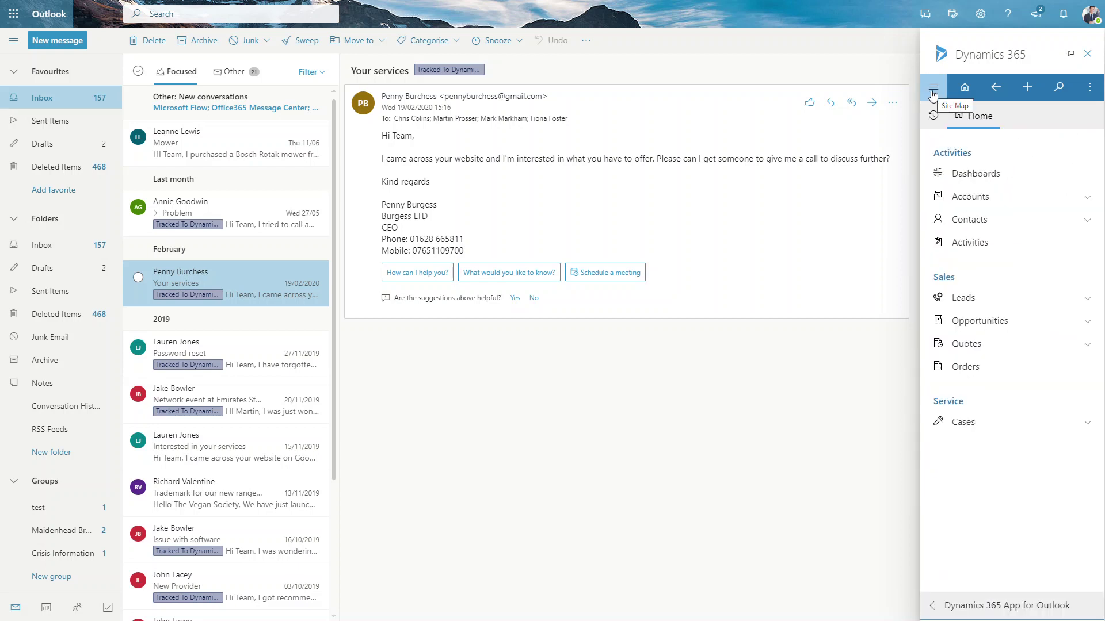
left_click(933, 117)
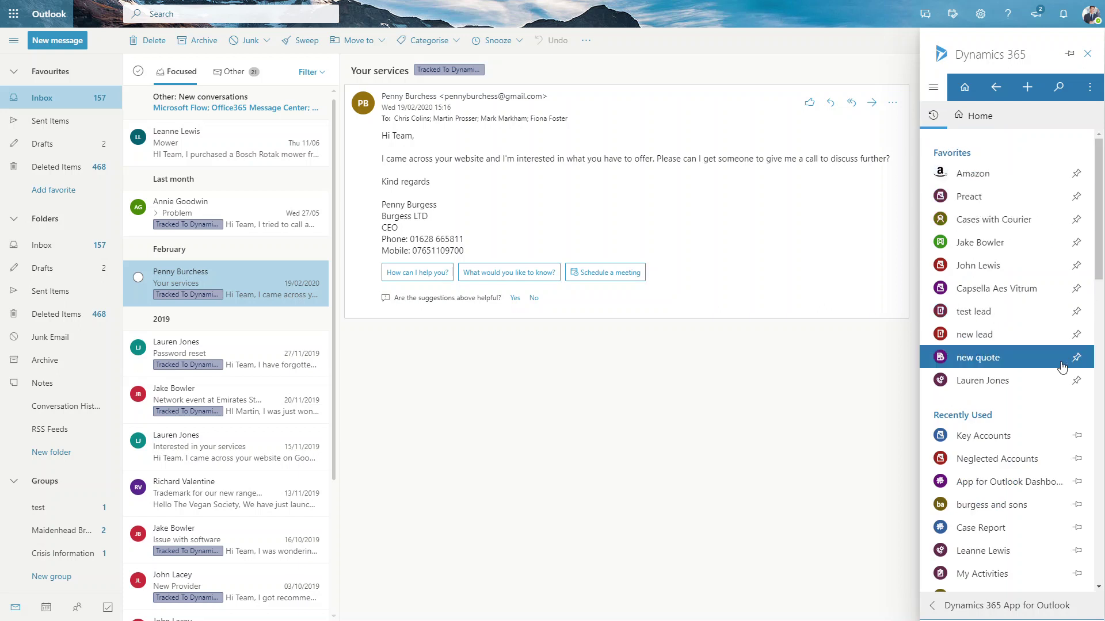
scroll(955, 457, "down", 6)
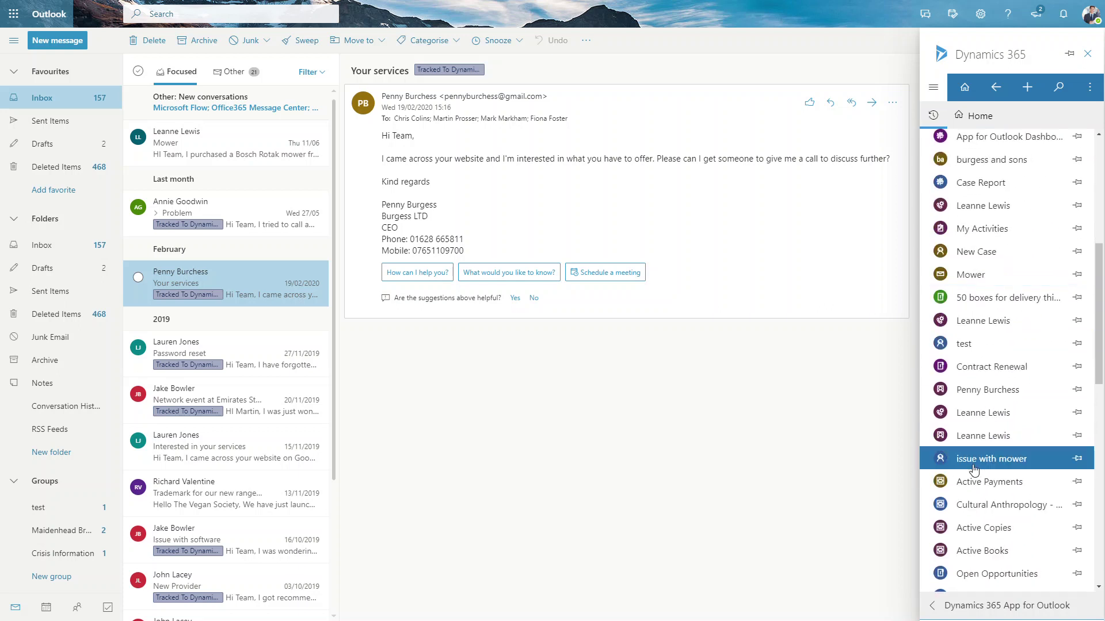
scroll(973, 466, "down", 4)
scroll(978, 460, "up", 10)
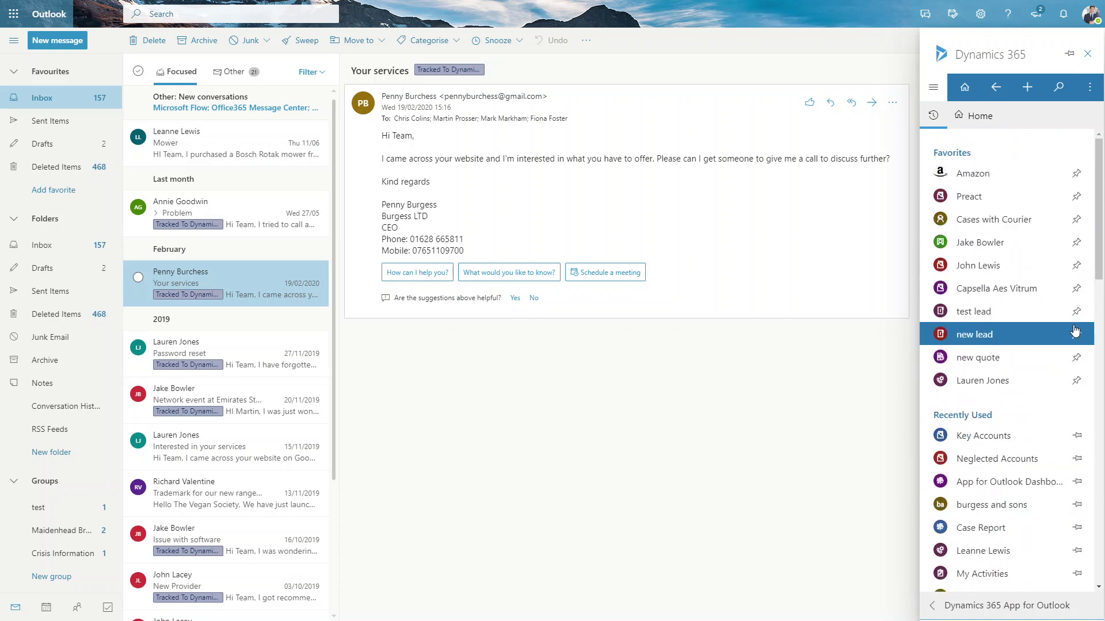
Start a Quick Create: Case form from the email summary and discard it unsaved
left_click(962, 90)
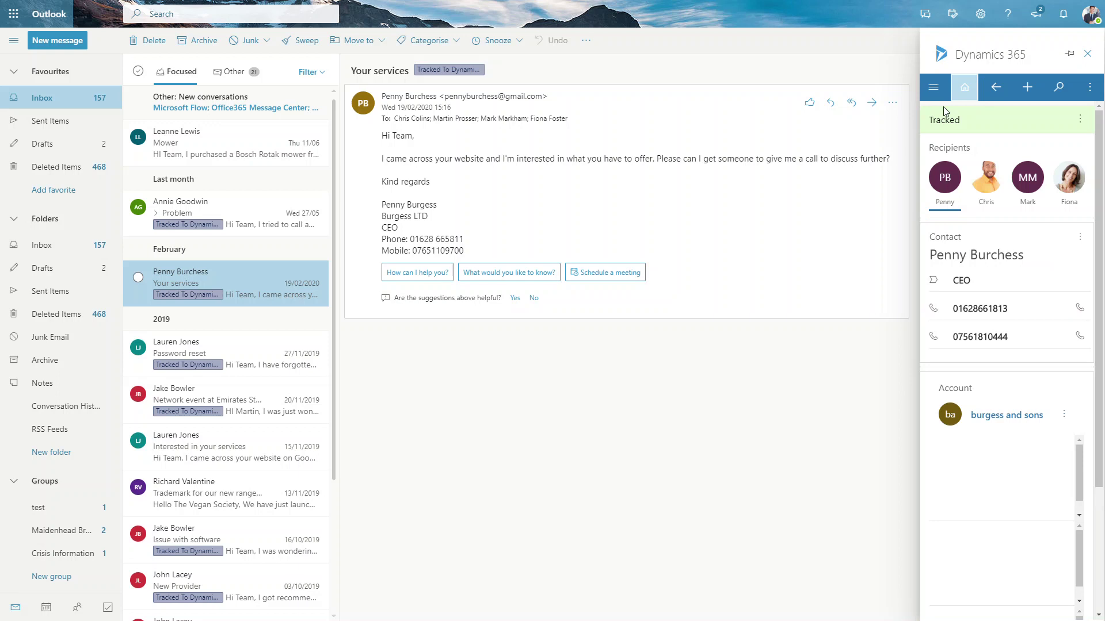
left_click(1027, 92)
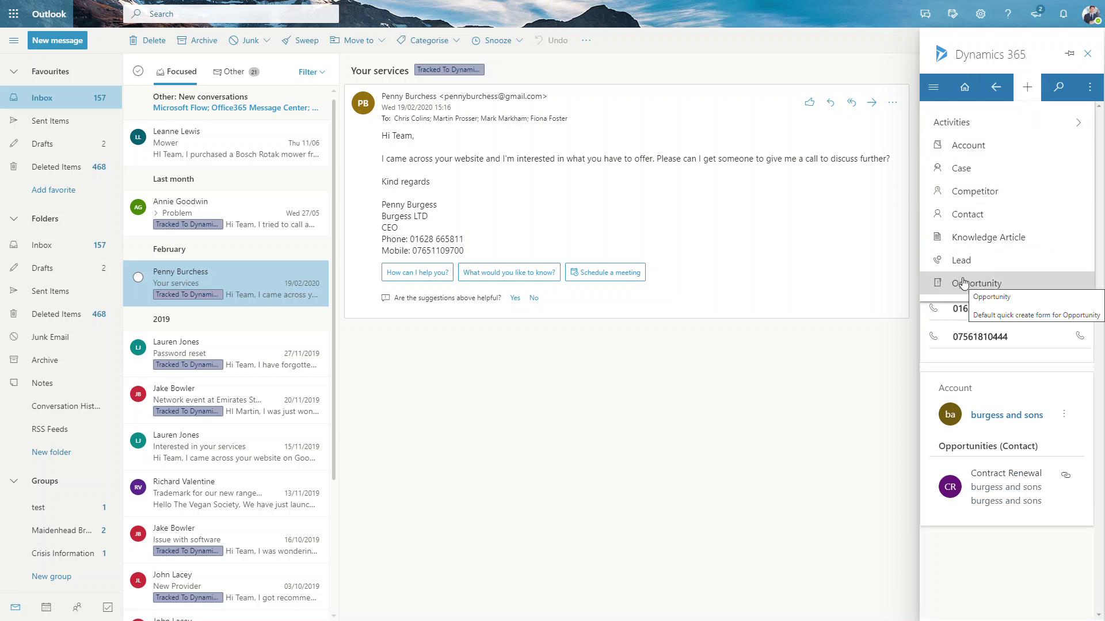
left_click(957, 172)
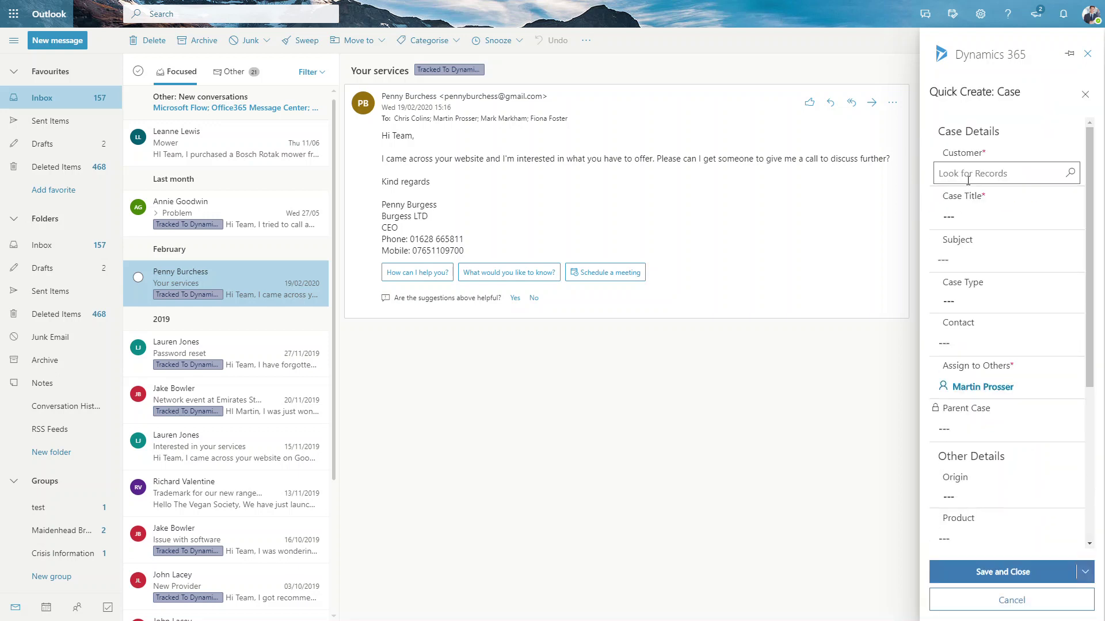
scroll(990, 448, "down", 3)
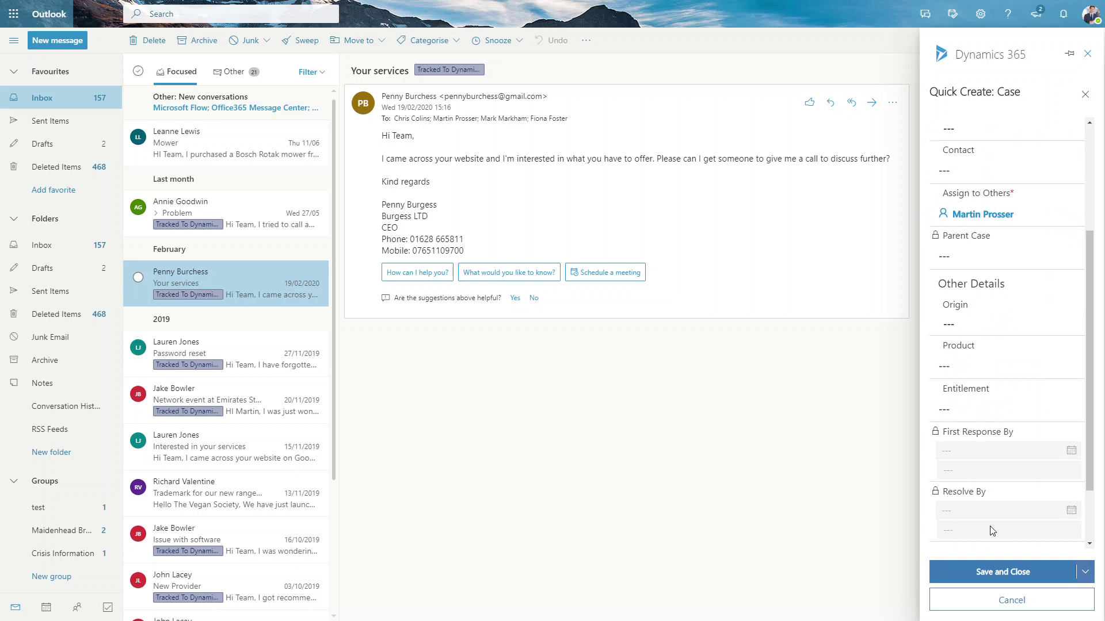
scroll(1004, 230, "up", 3)
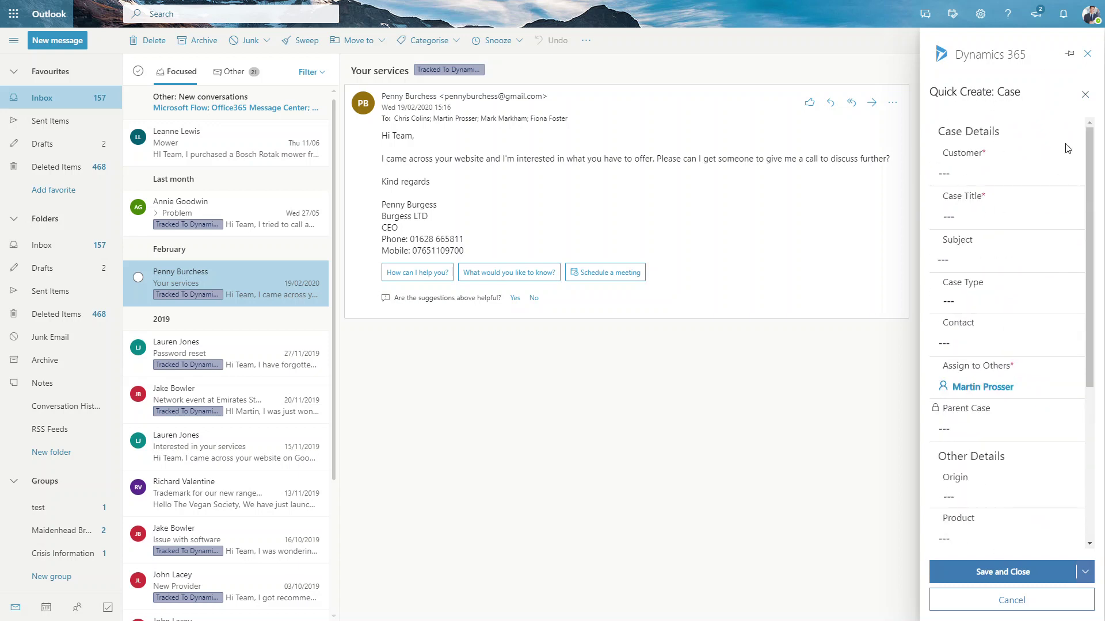
left_click(1084, 94)
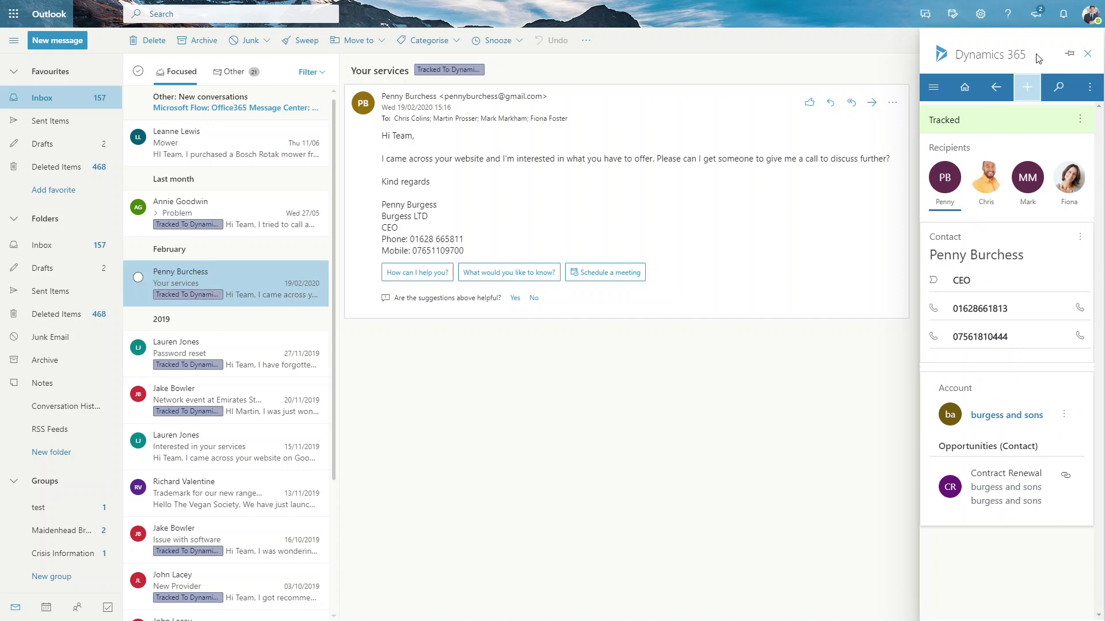
Pin the Dynamics 365 pane and switch between the Mower and Your services emails, ending on Mower
left_click(1069, 53)
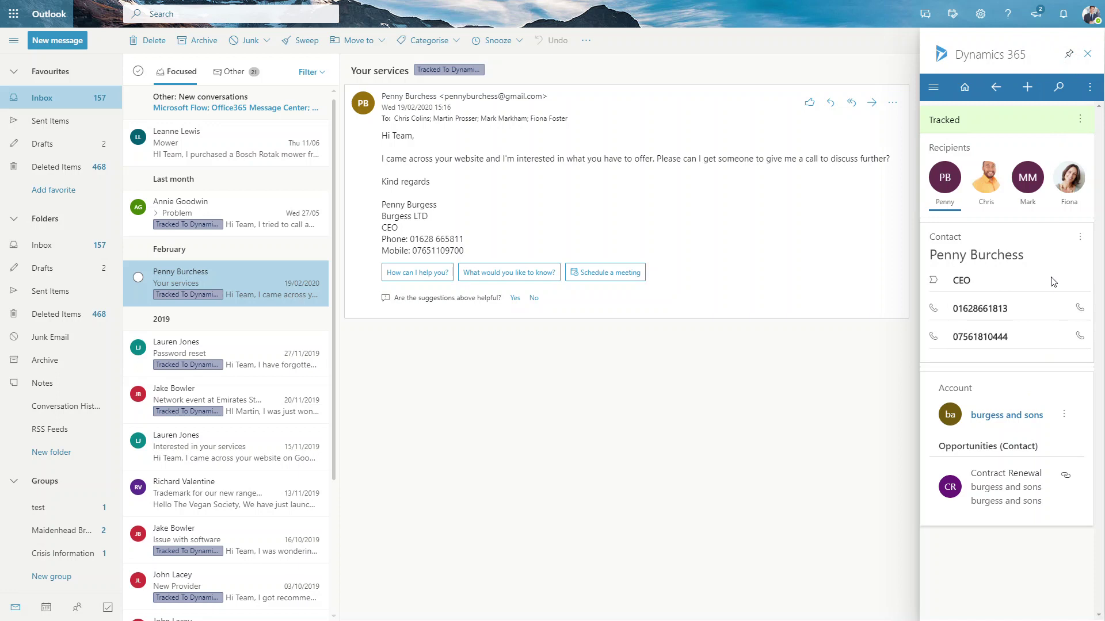
left_click(210, 140)
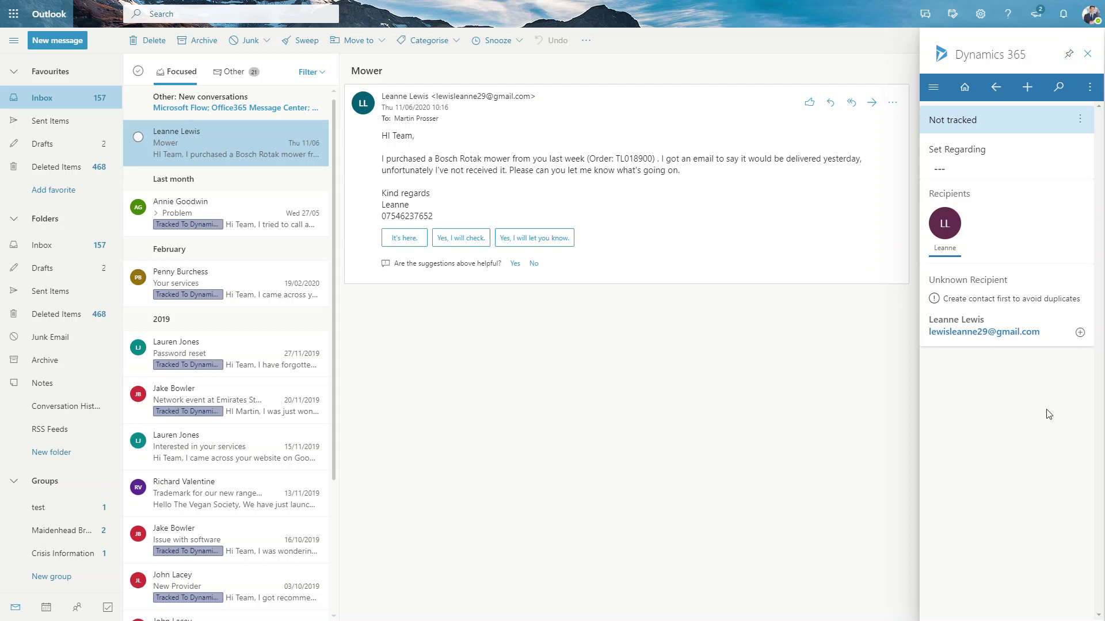
left_click(171, 279)
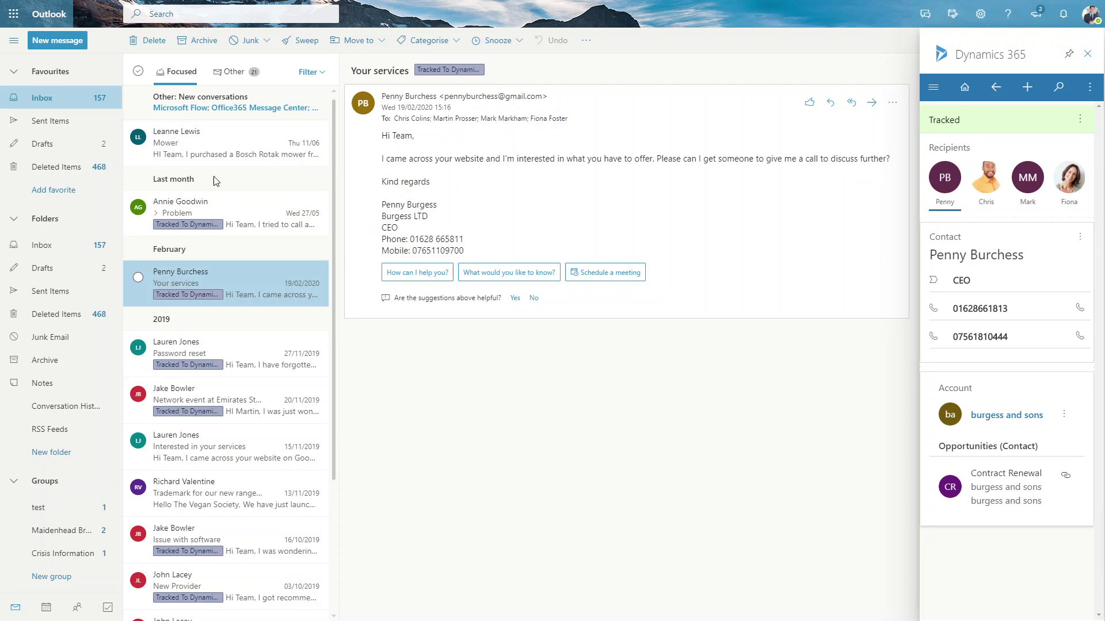
left_click(205, 140)
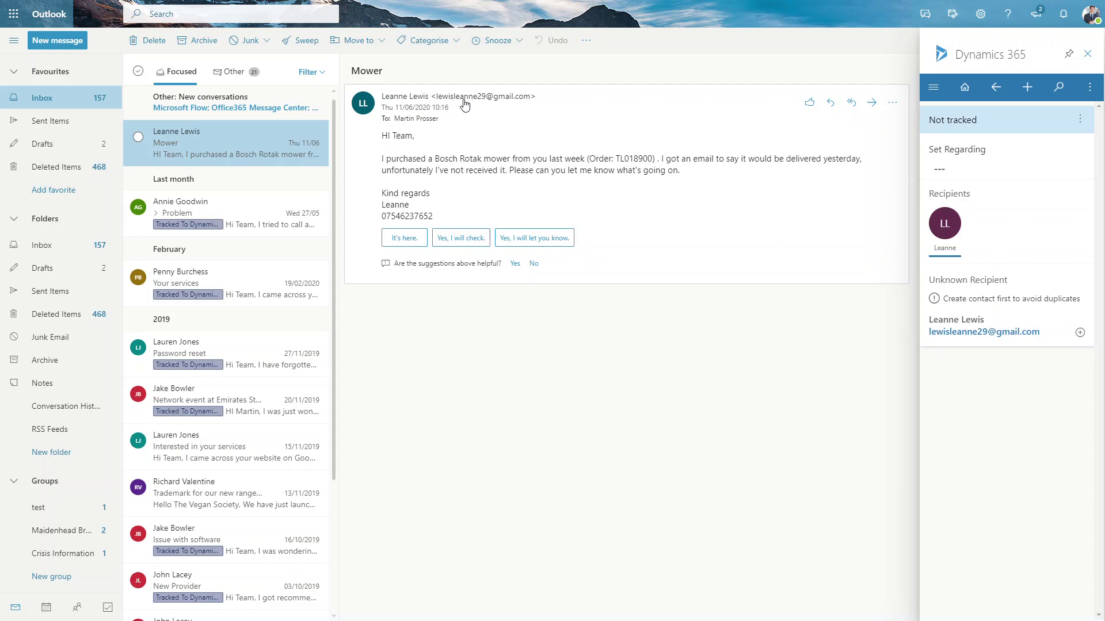
Show the add options for the Mower email's unknown sender and dismiss them
mouse_move(481, 104)
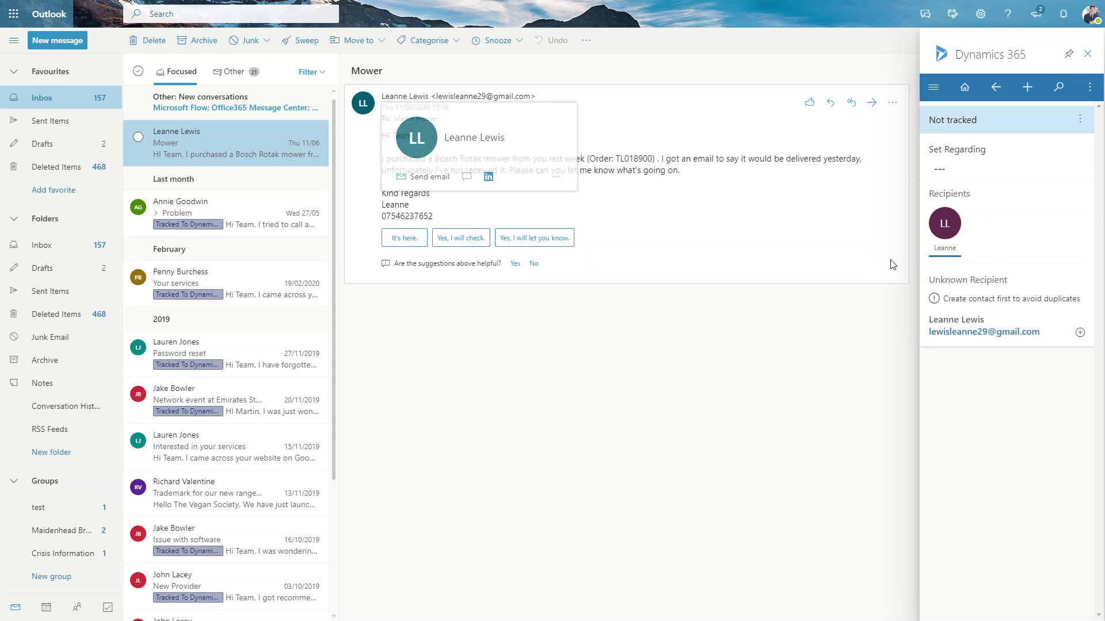
left_click(1080, 335)
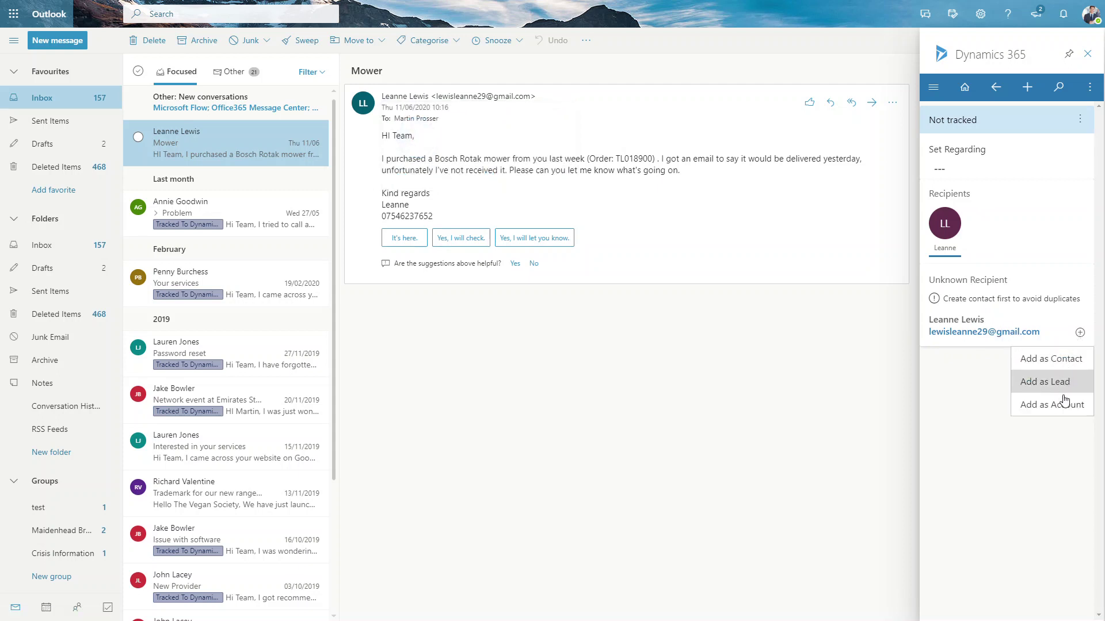
left_click(933, 439)
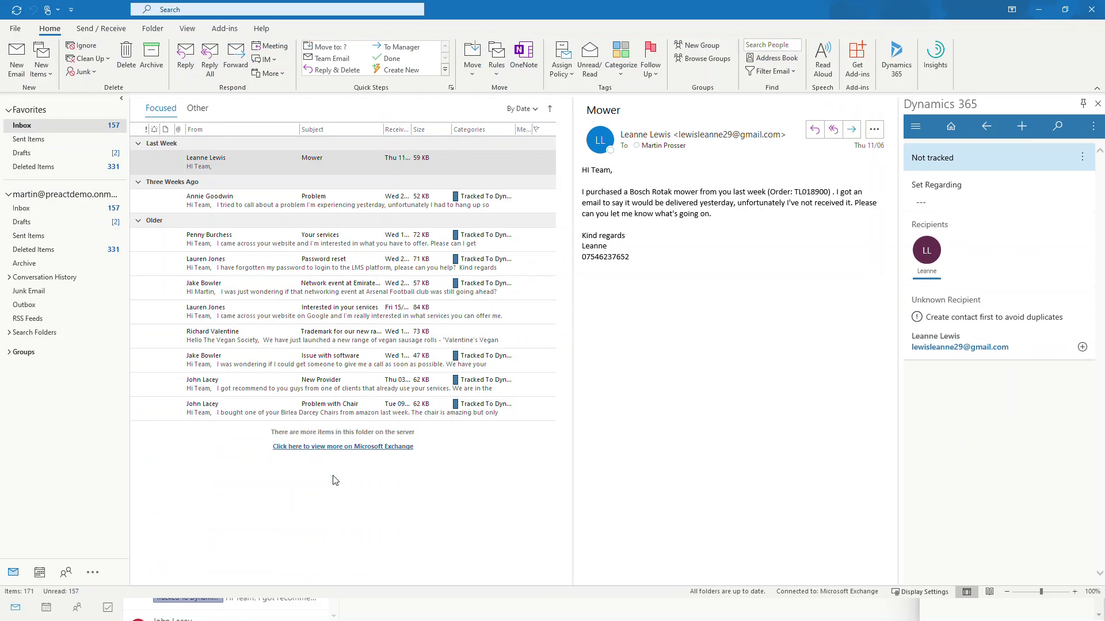
Select the 'Your services' email and reopen its Dynamics 365 pane from the ribbon
key("Down")
key("Down")
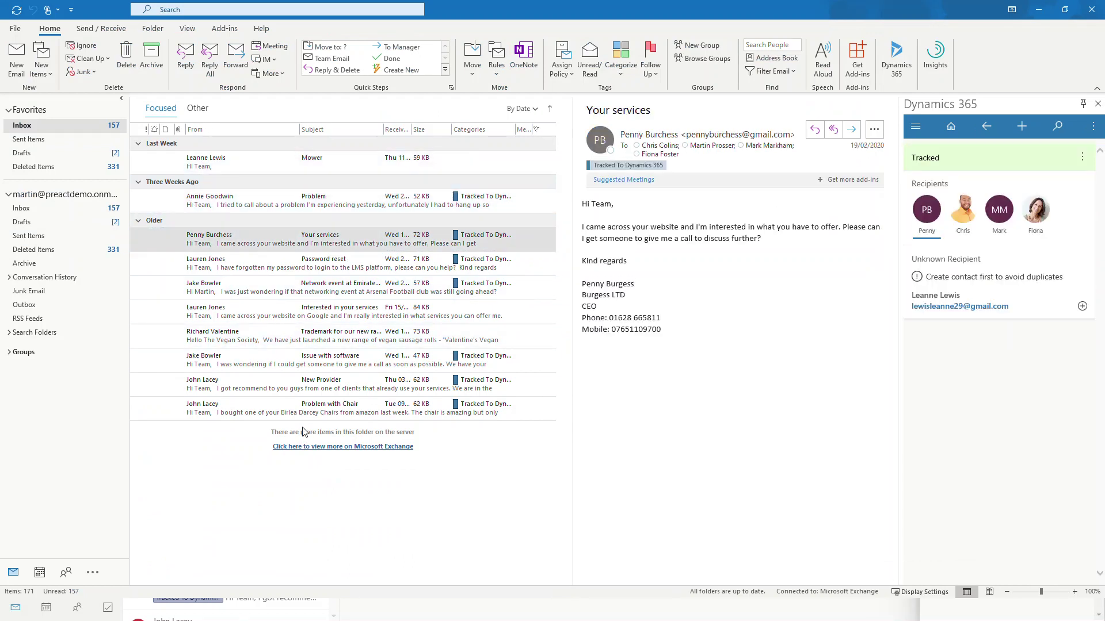
left_click(736, 321)
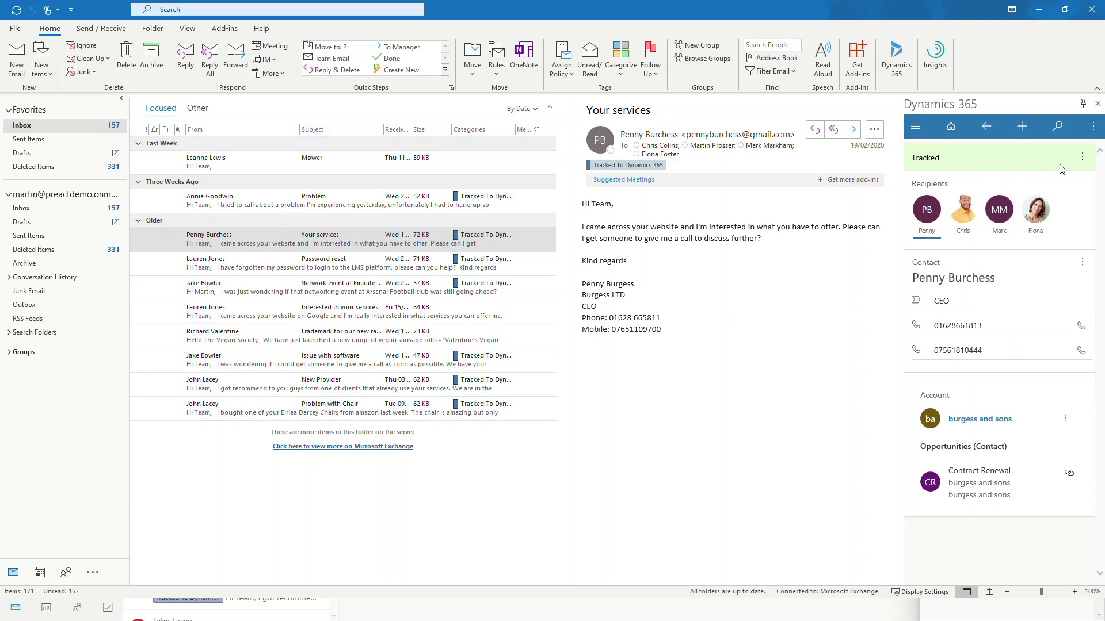
left_click(1097, 105)
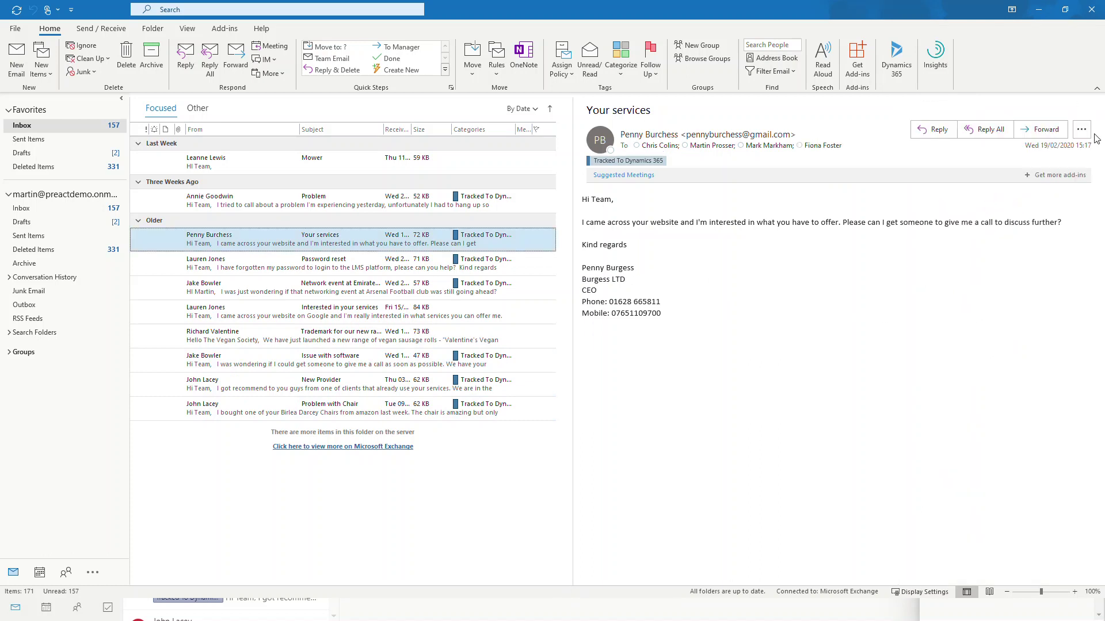
left_click(896, 65)
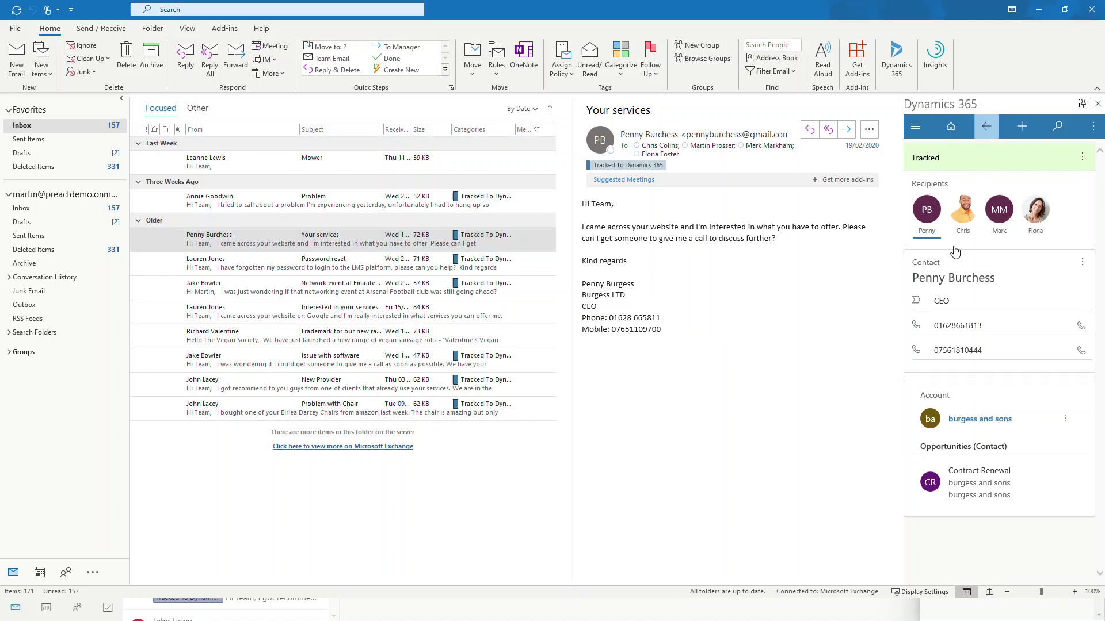
Add the Mower sender as a lead with topic 'New Enquiry' and the signature's mobile number
left_click(207, 167)
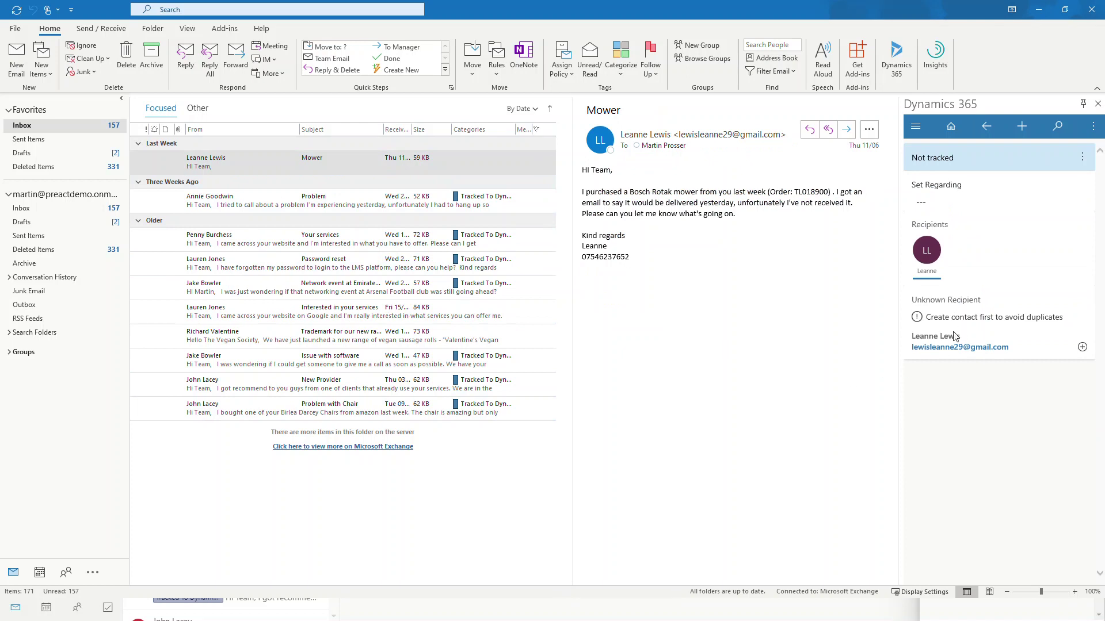
left_click(1081, 349)
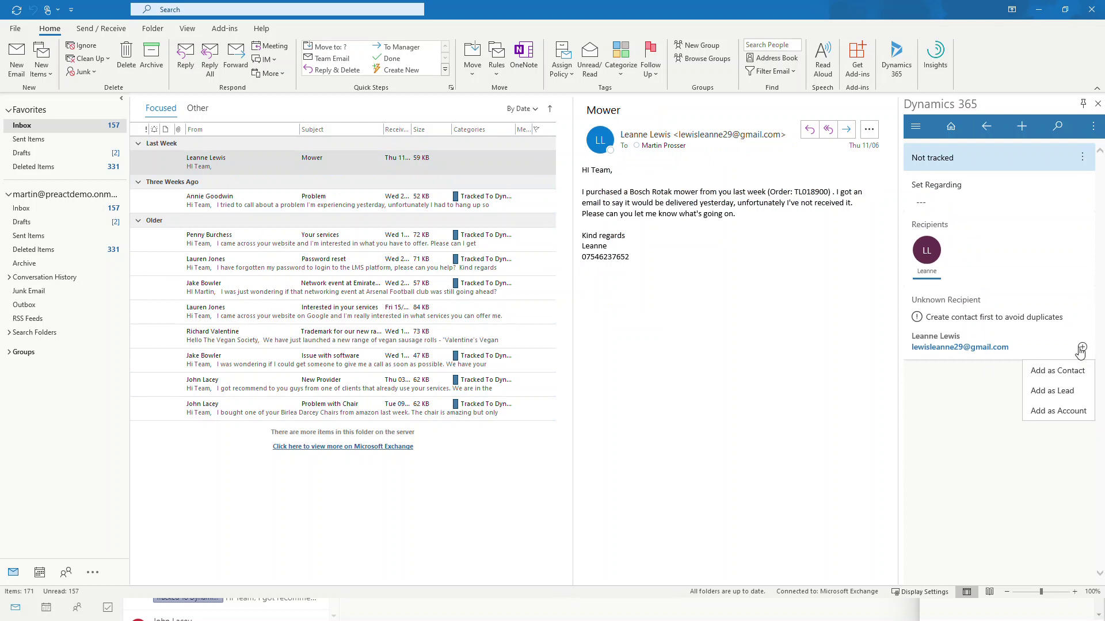
left_click(1063, 392)
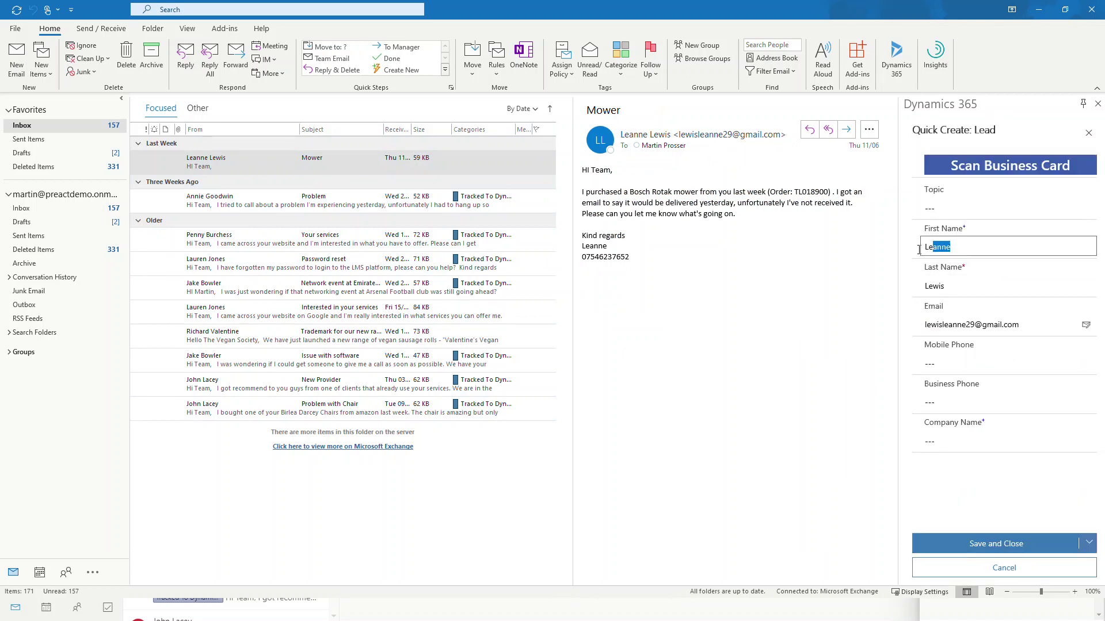
left_click(955, 287)
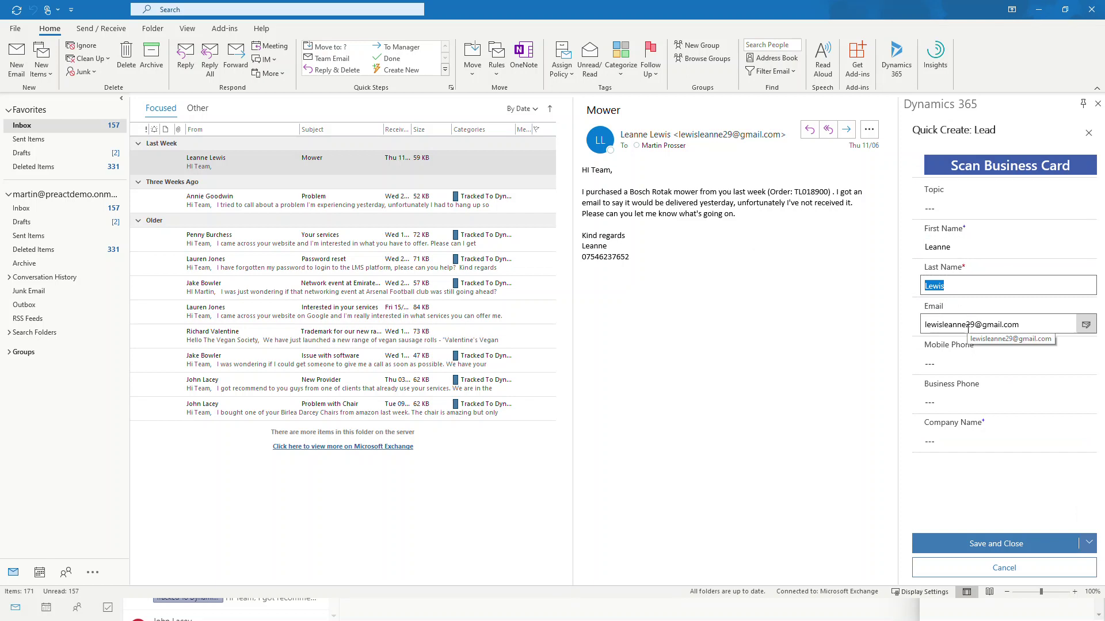
left_click(952, 208)
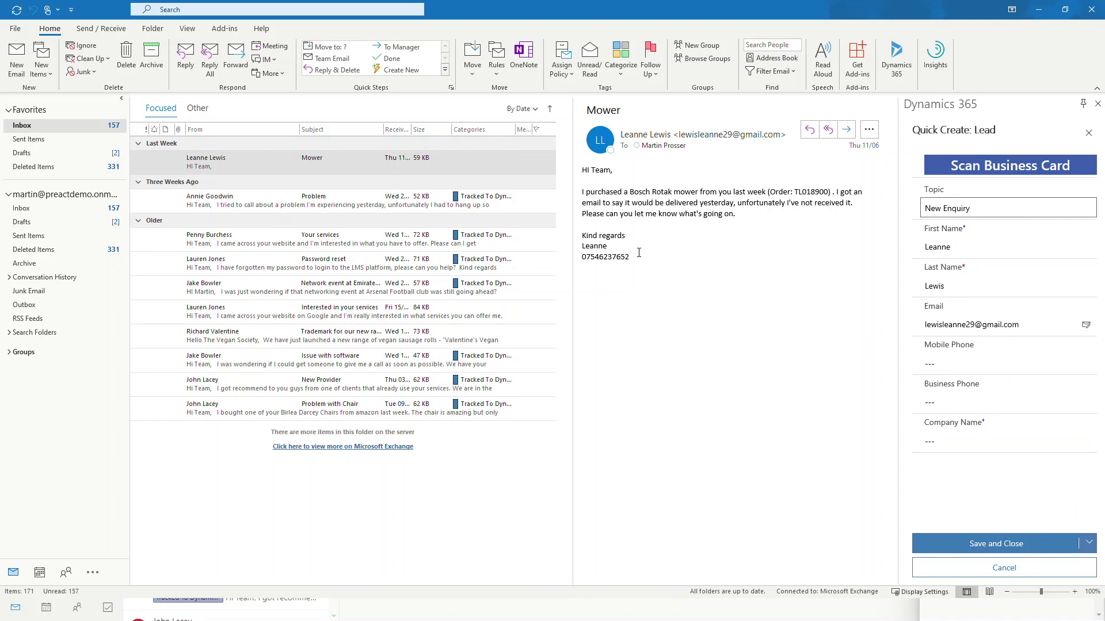
left_click_drag(635, 256, 583, 253)
key("ctrl+c")
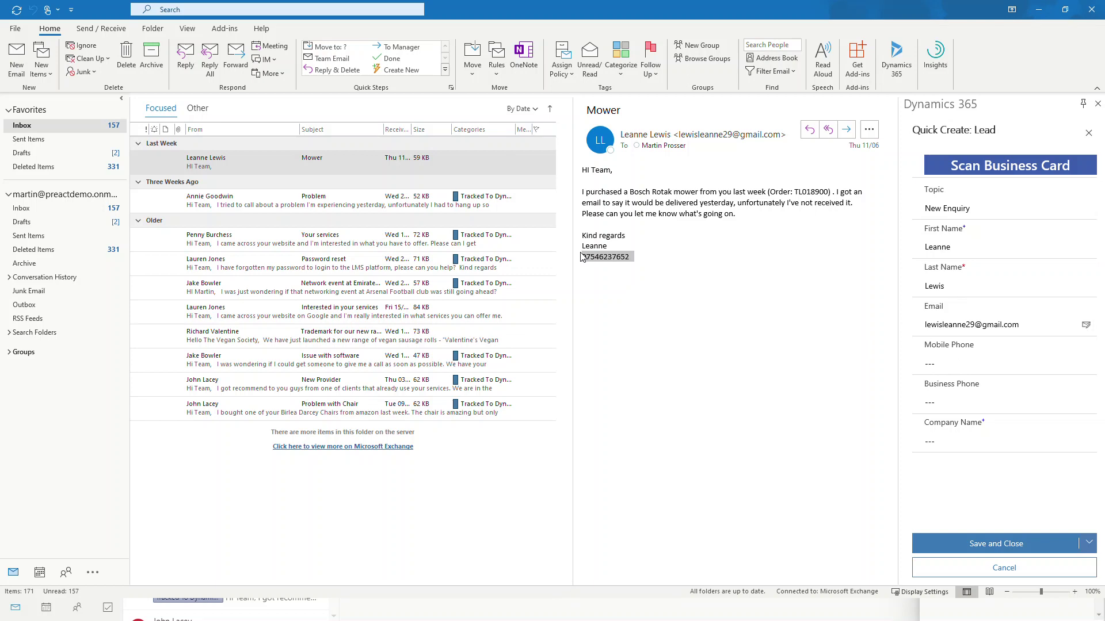
left_click(926, 362)
key("ctrl+v")
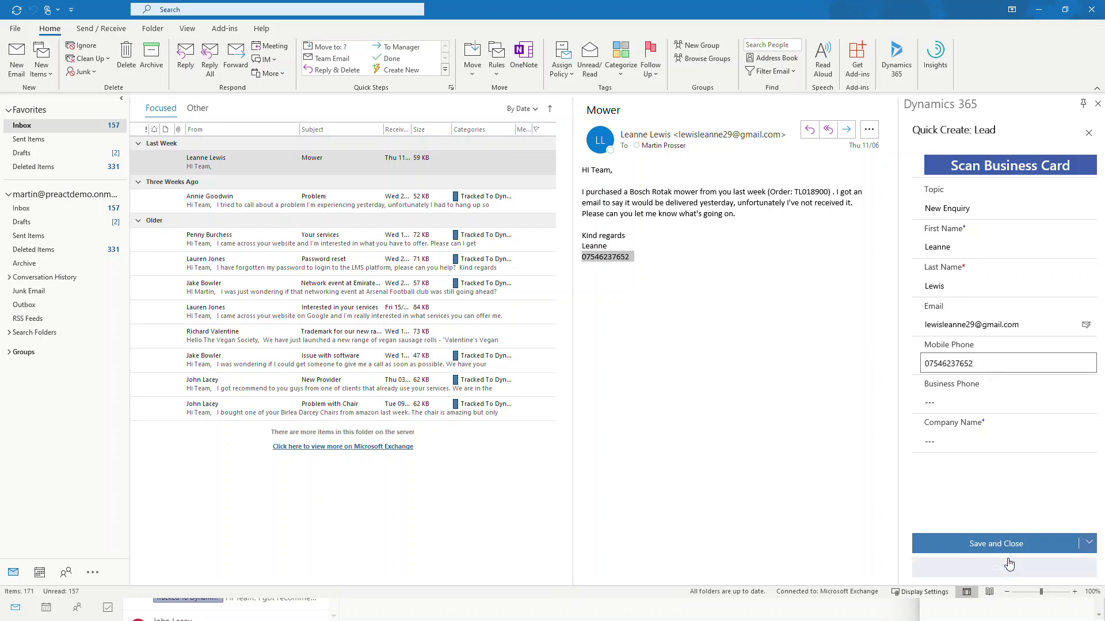
left_click(1002, 544)
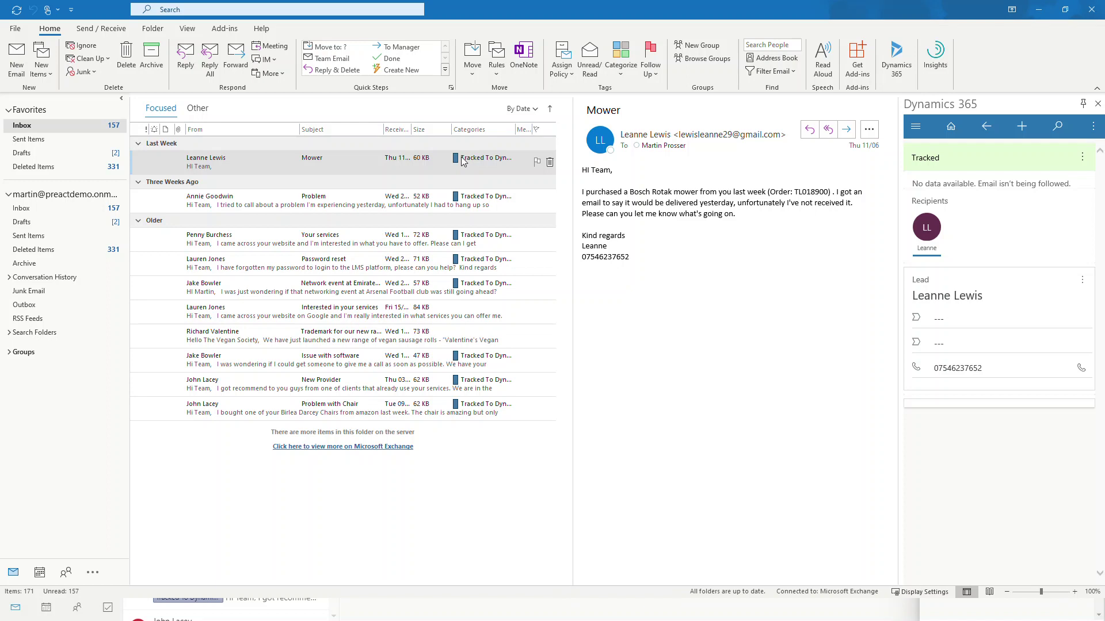
Choose Untrack from the Mower email's Tracked card menu
left_click(1081, 157)
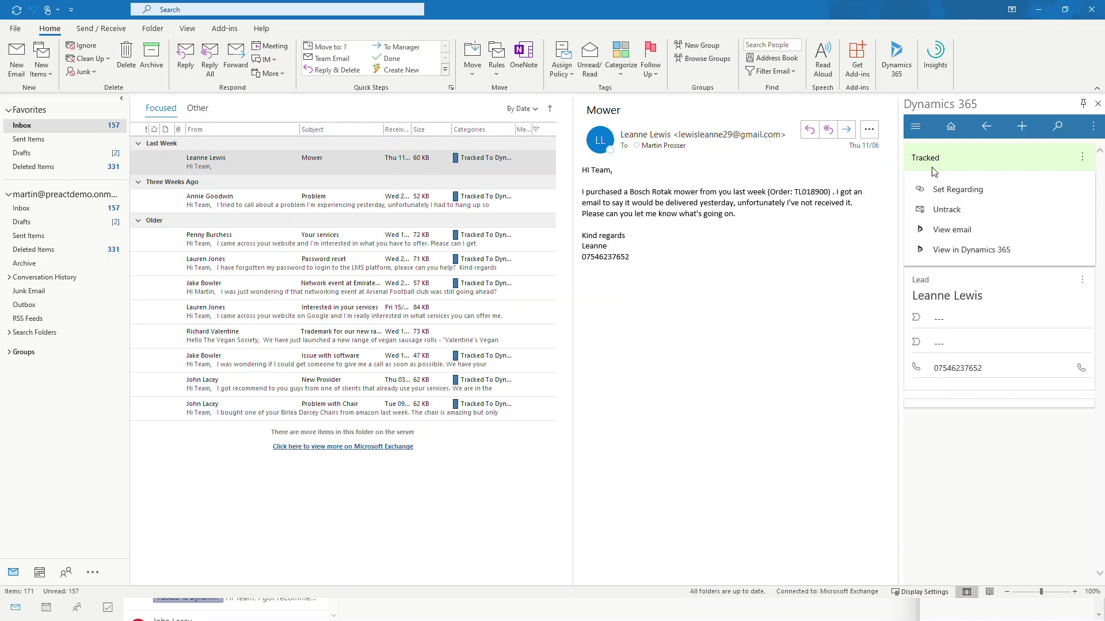
left_click(941, 213)
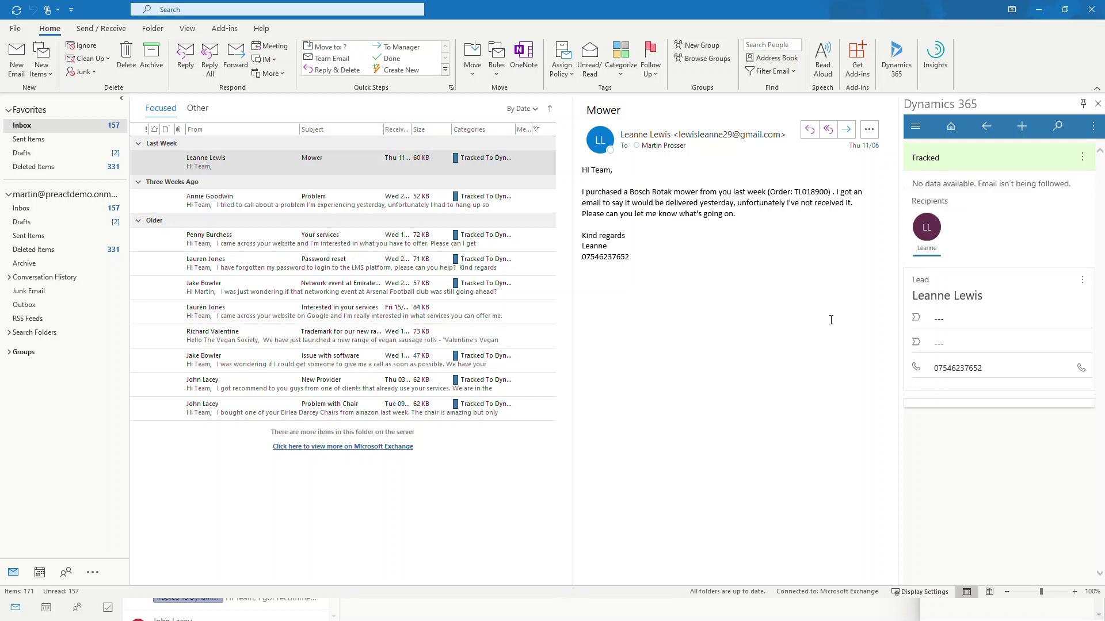
View the new lead in Dynamics 365 and expand the Mower email in its timeline
left_click(1083, 283)
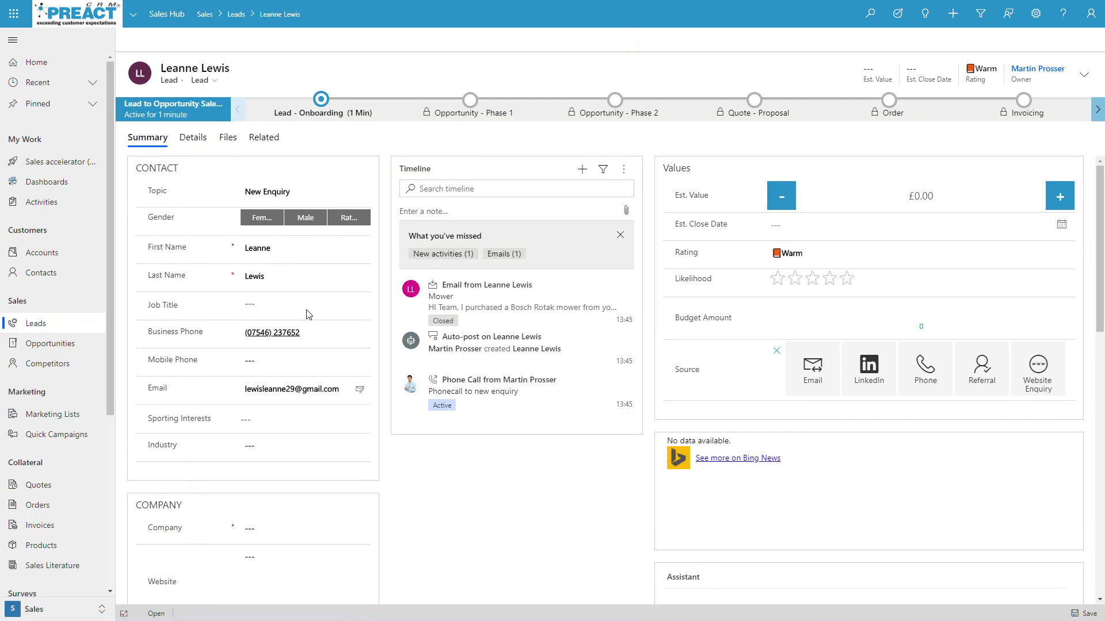
left_click(539, 310)
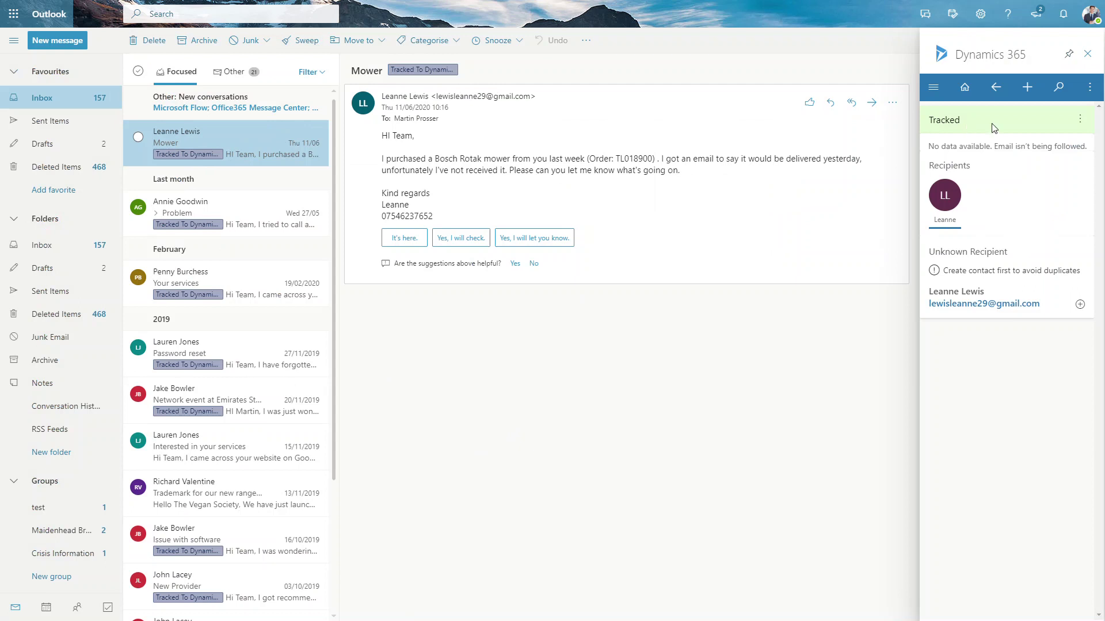
left_click(422, 72)
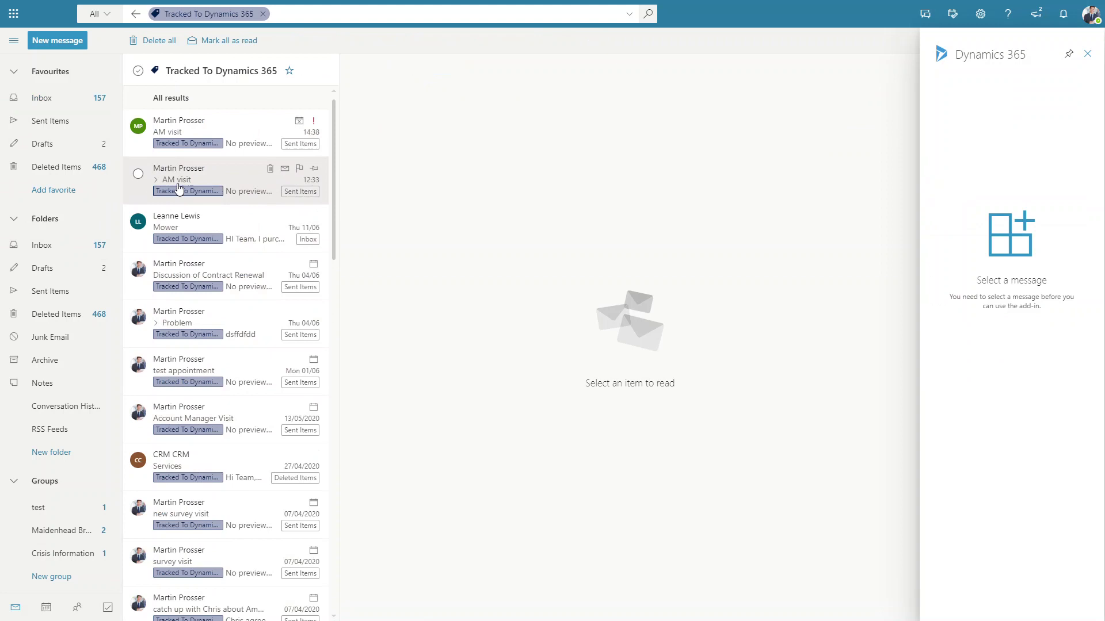
left_click(135, 15)
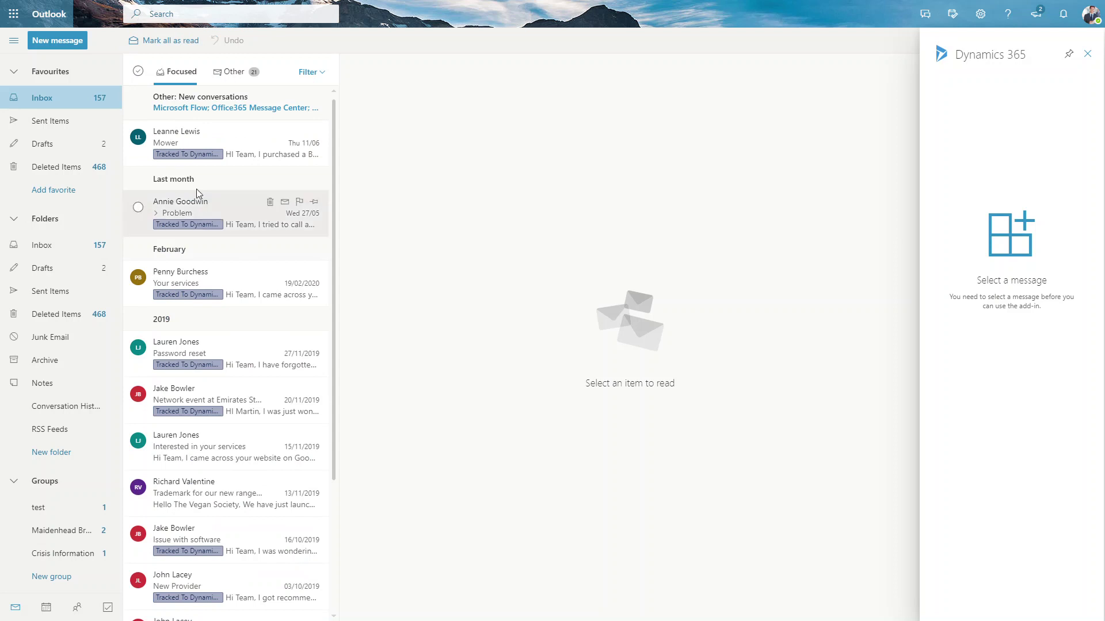
left_click(217, 145)
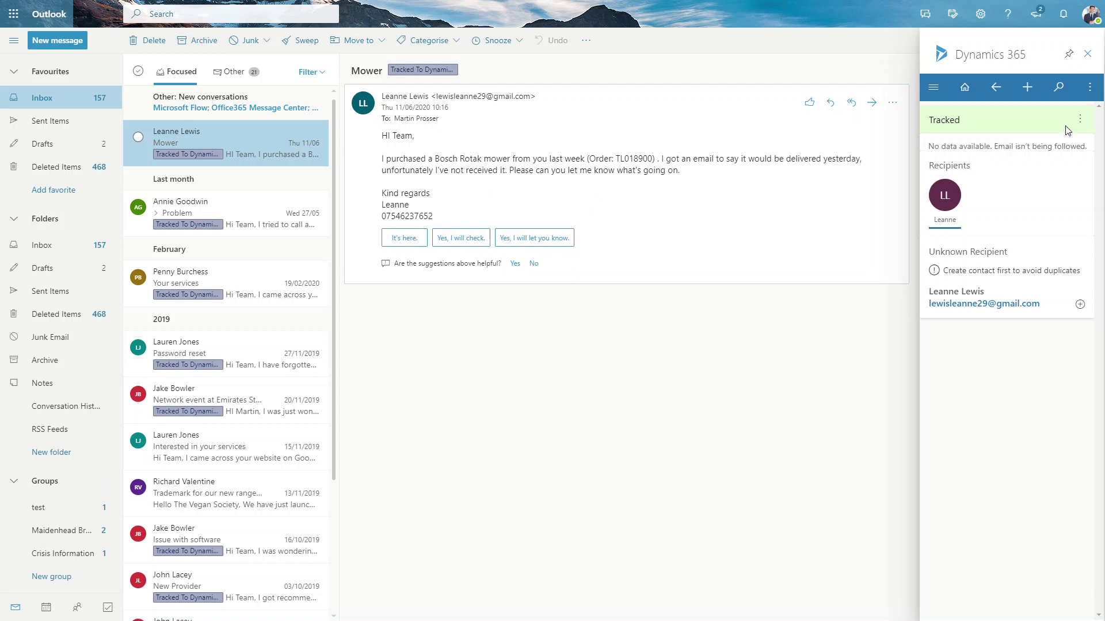
Search '*pallet' and set the Mower email regarding the '25 pallets for delivery this week' opportunity
left_click(1079, 119)
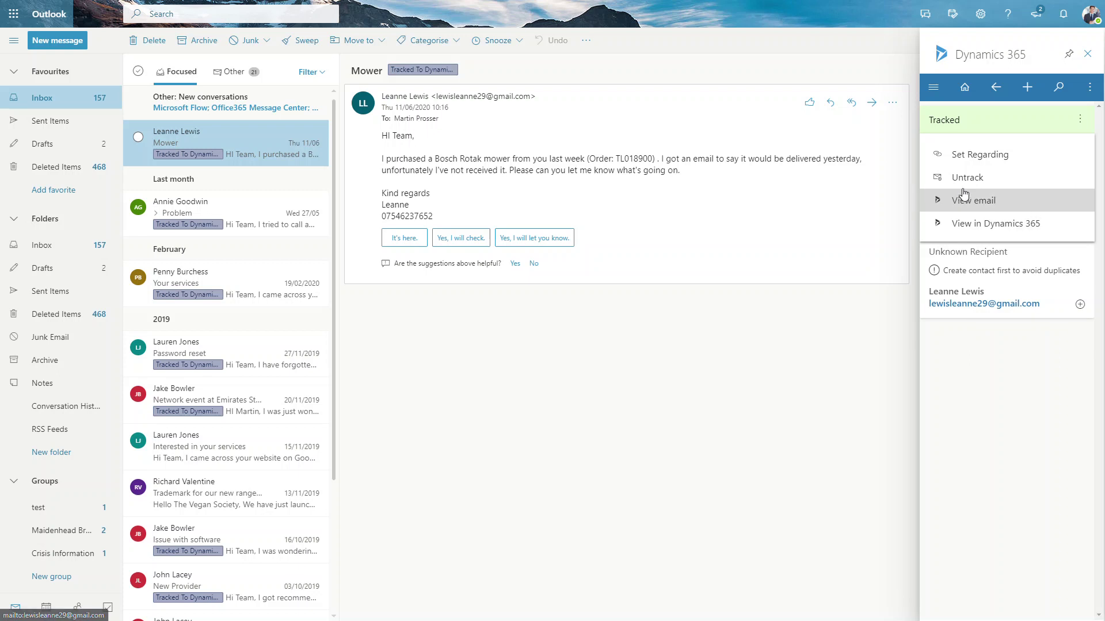
left_click(968, 164)
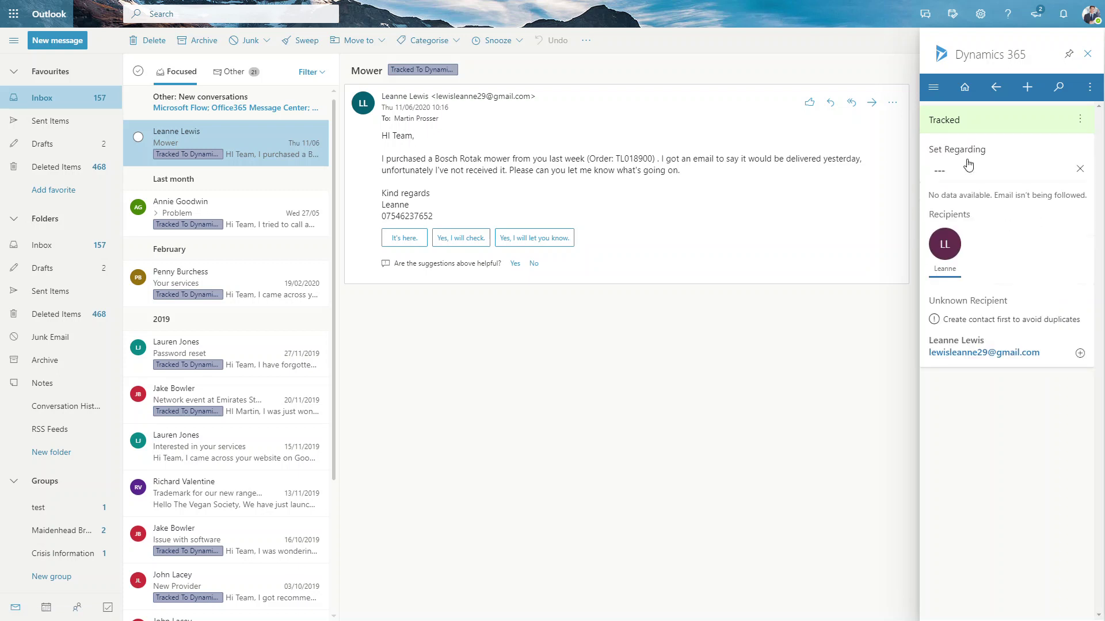
left_click(940, 171)
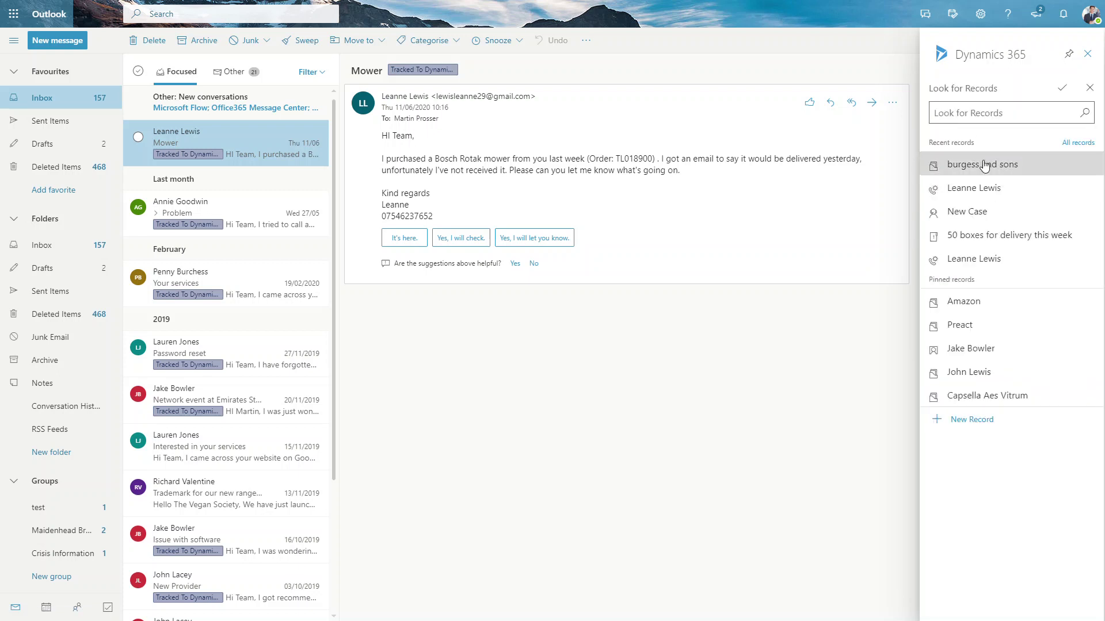
left_click(985, 112)
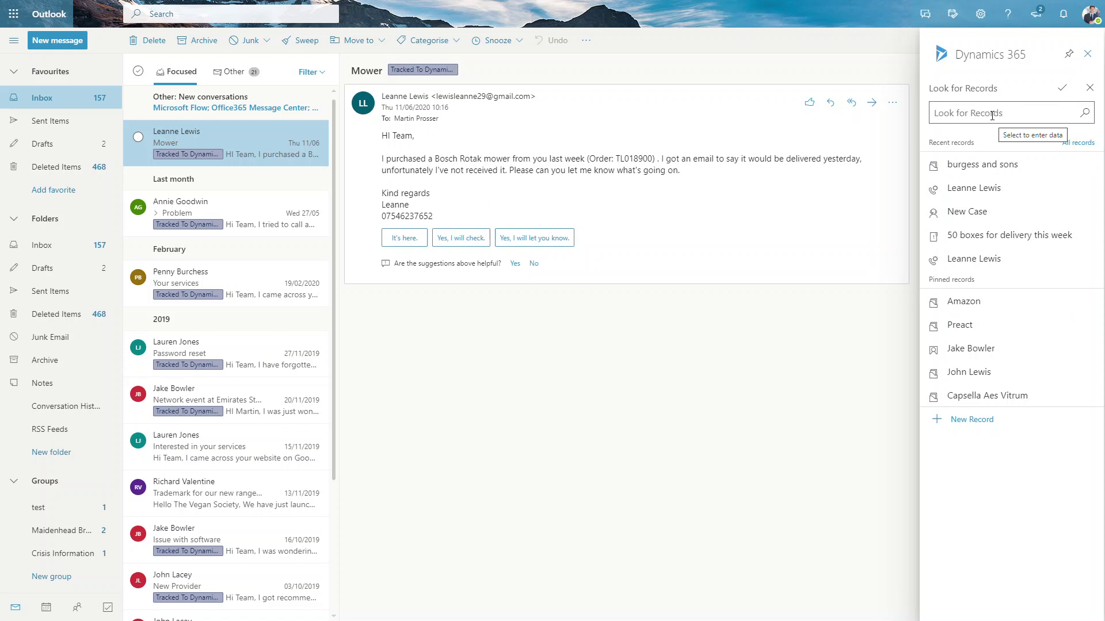
type("*pa")
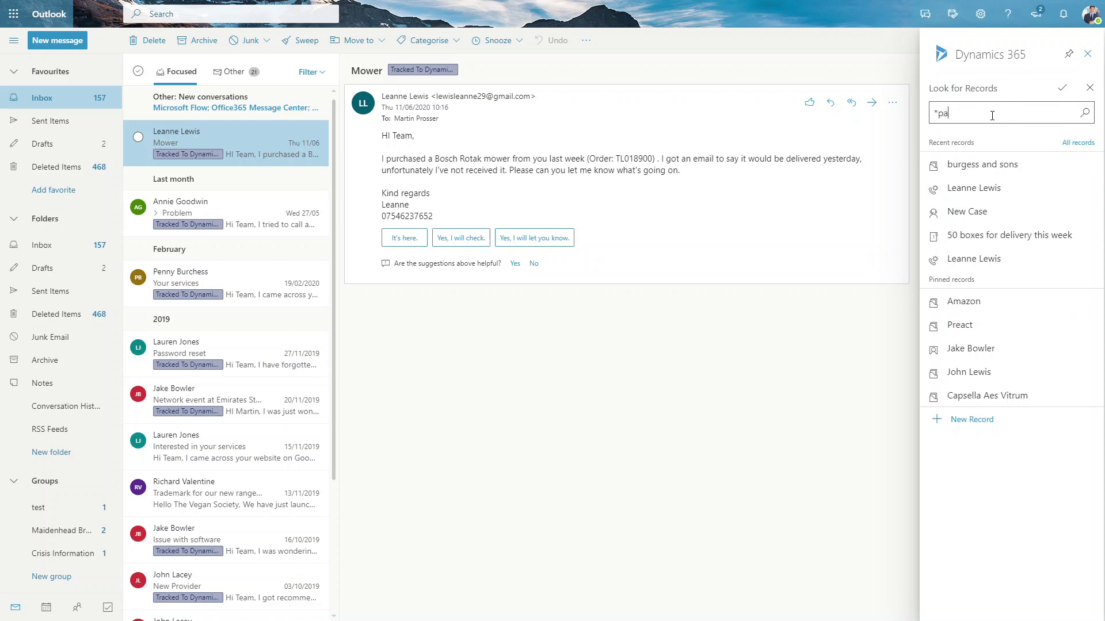
type("llet")
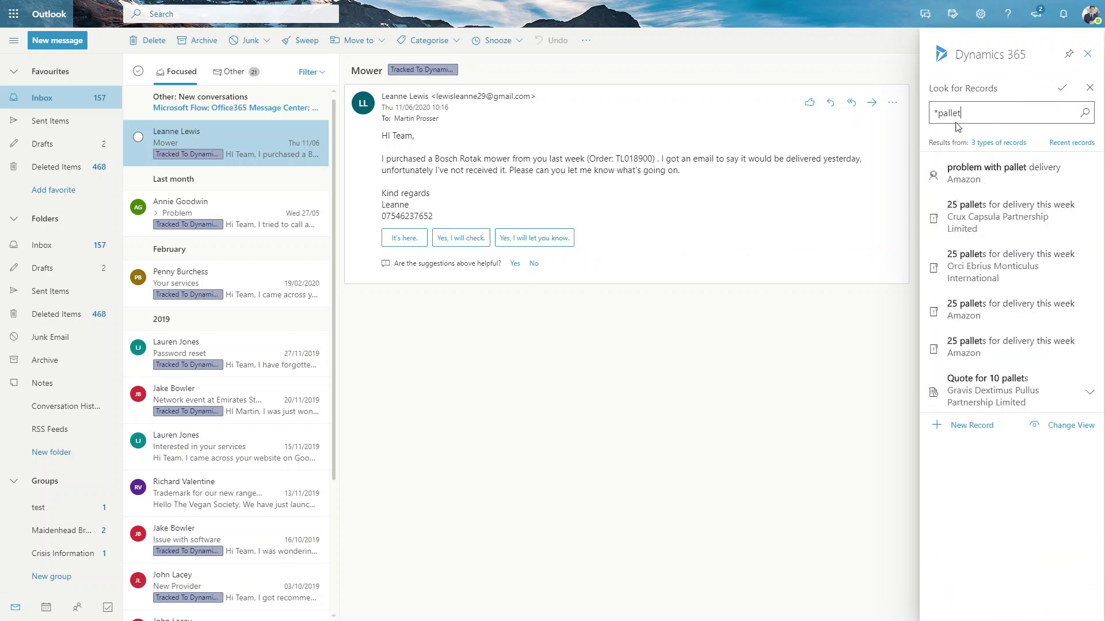
left_click(960, 217)
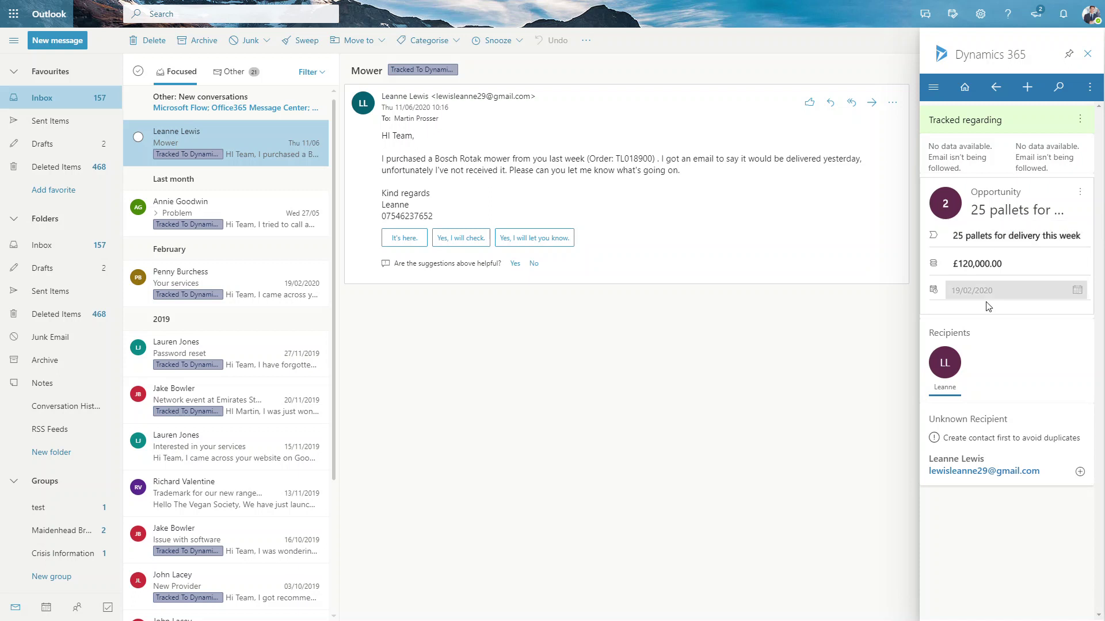
left_click(1080, 194)
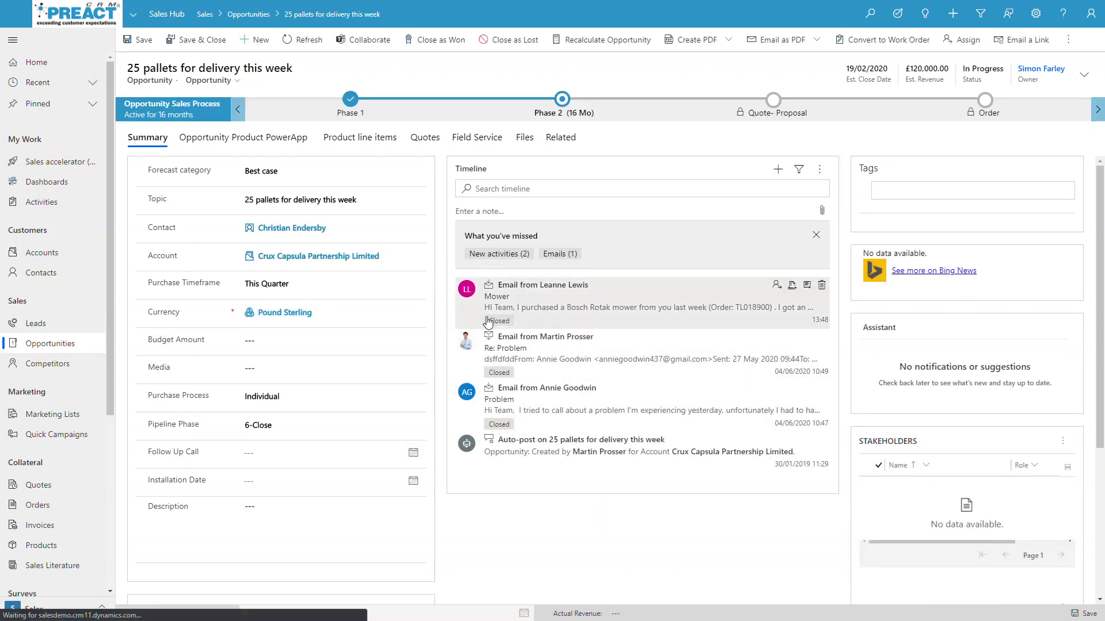
Expand the Mower email in the pallets opportunity's timeline and open its email record
left_click(638, 295)
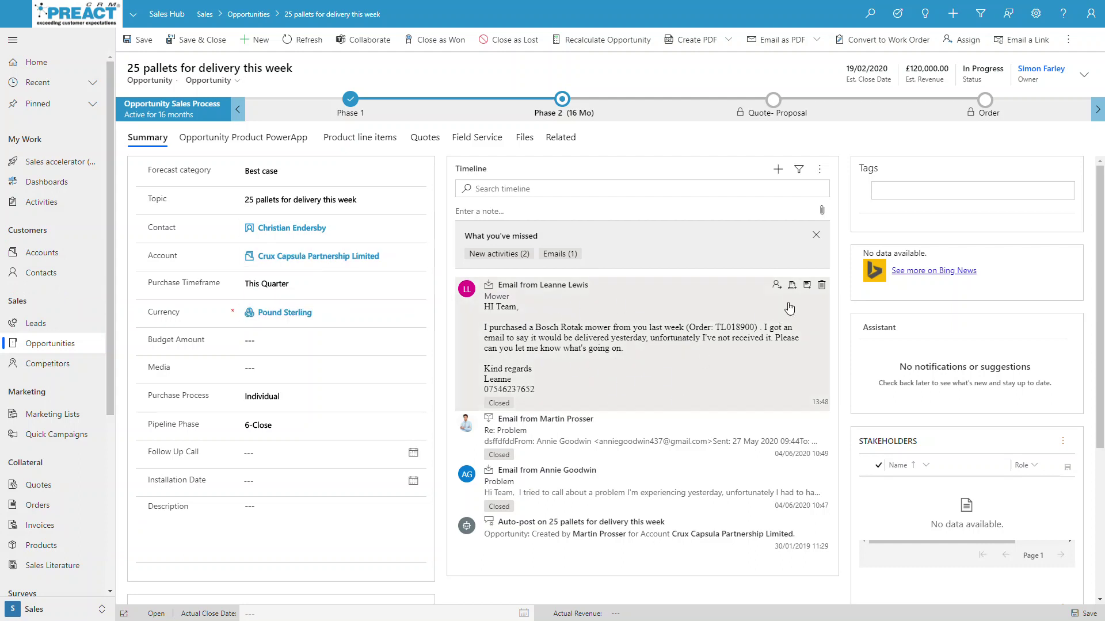
left_click(807, 286)
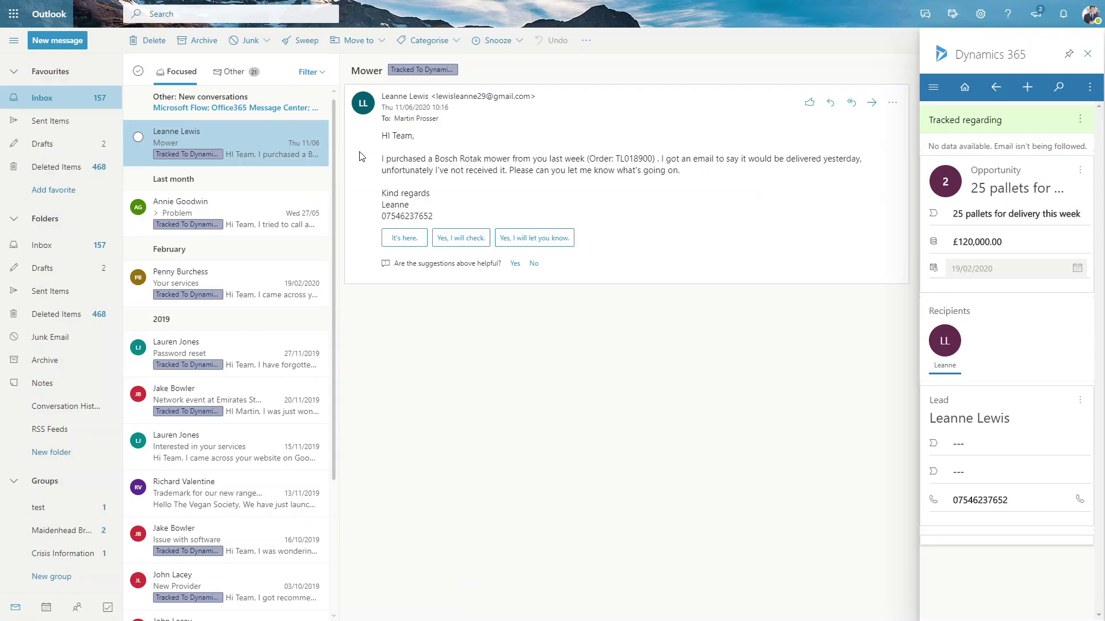
Discard the unwanted reply draft to the Mower email and reopen the Dynamics 365 pane
left_click(830, 104)
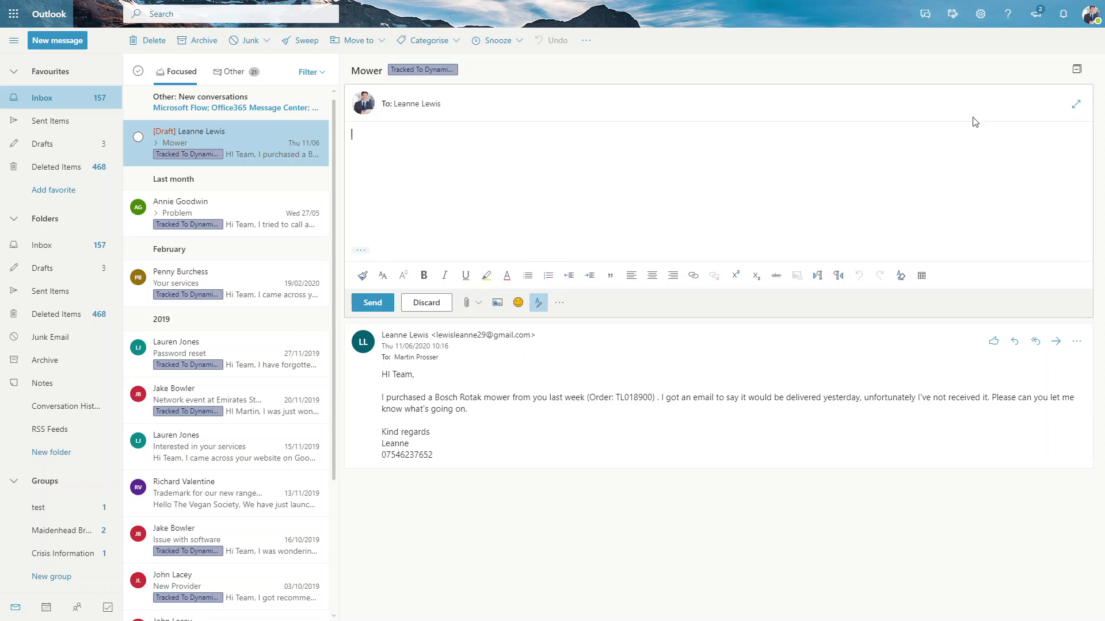
left_click(428, 304)
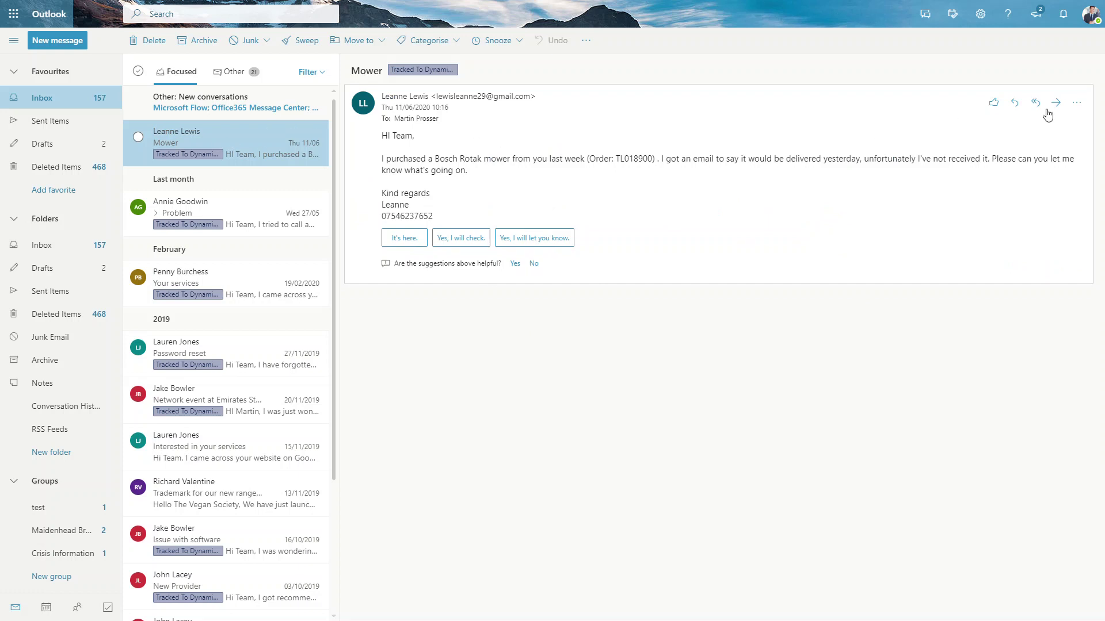
left_click(1076, 102)
left_click(998, 563)
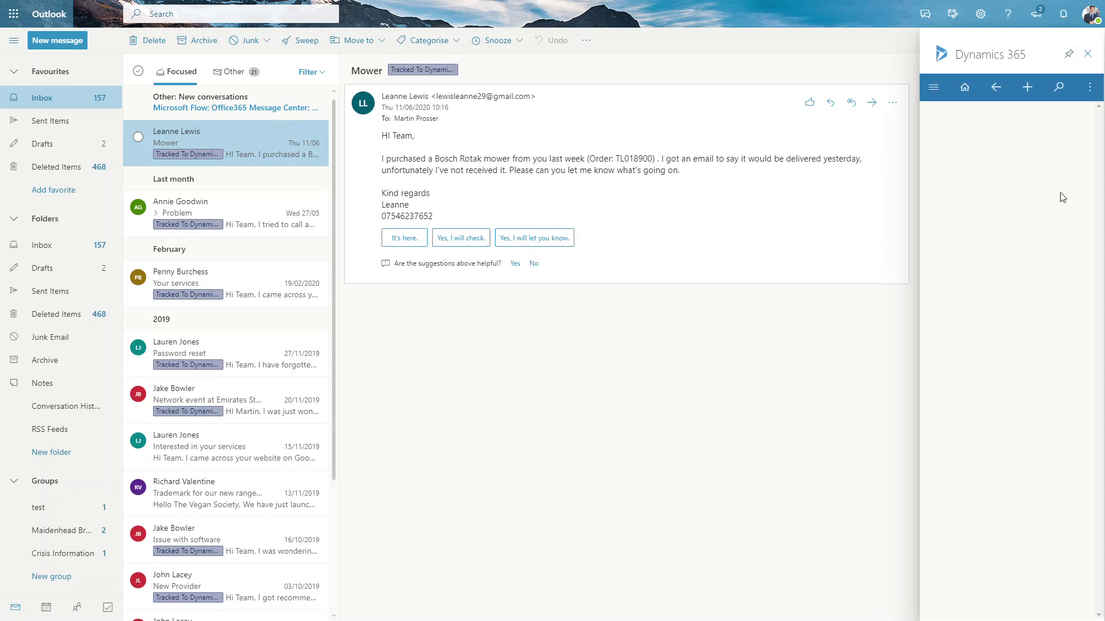
Change the Mower email's regarding record from the pallets opportunity to the pinned Amazon account
left_click(1080, 119)
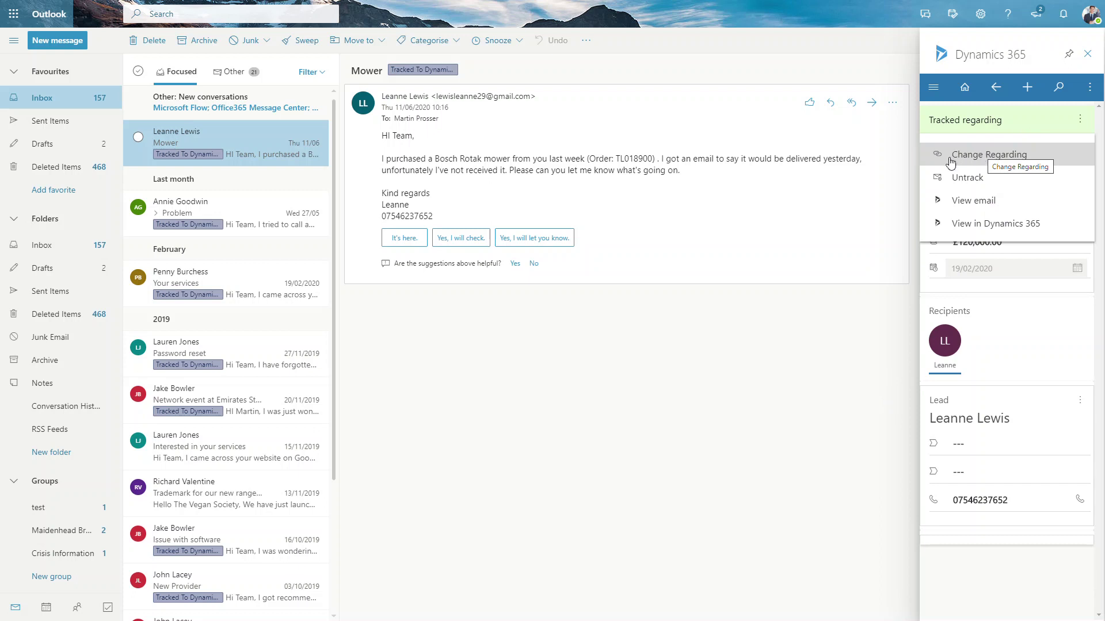
left_click(991, 160)
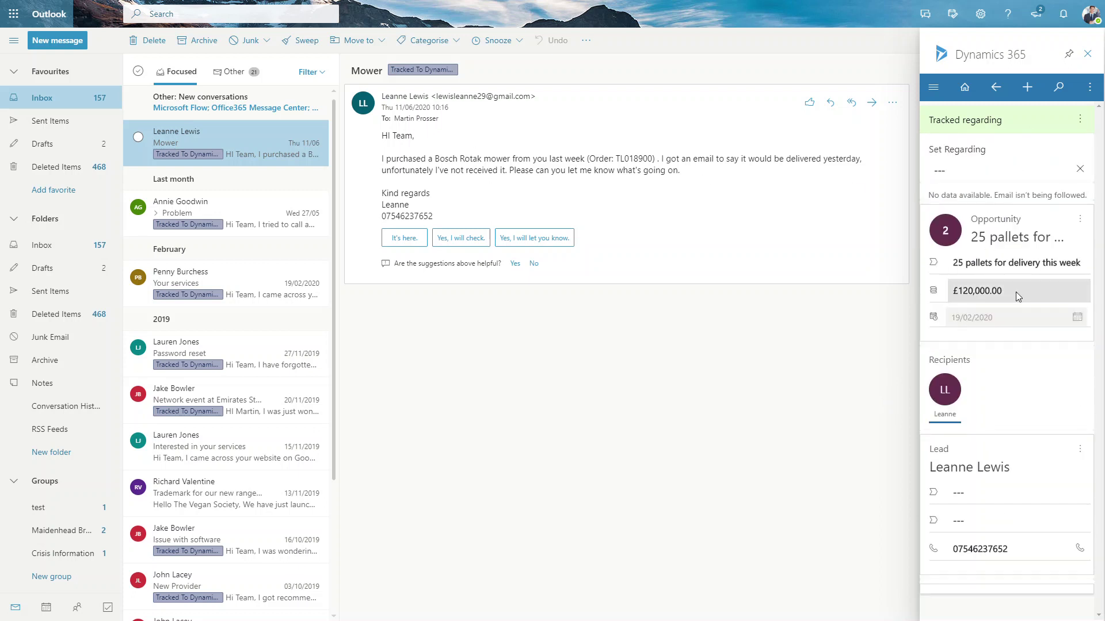
left_click(969, 171)
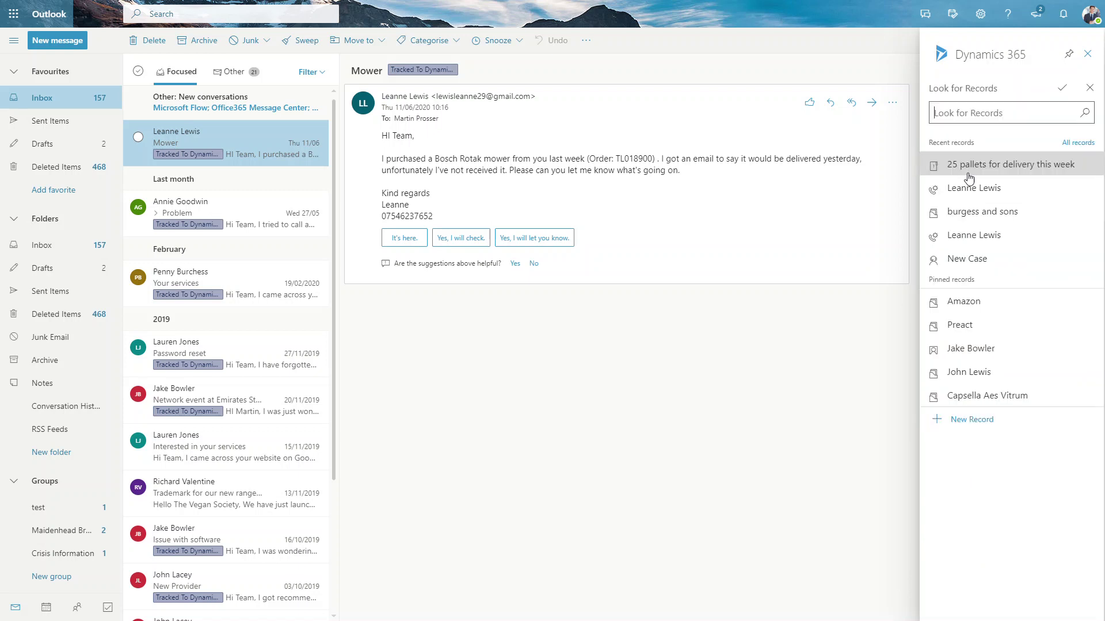
left_click(966, 304)
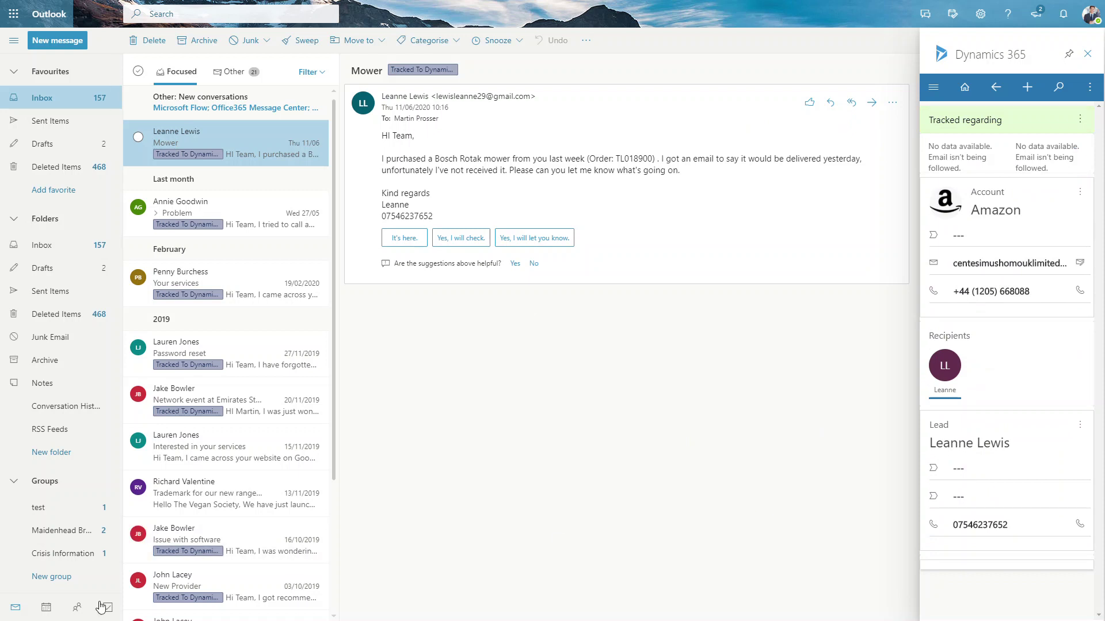
Draft a new calendar event on Friday 19 June from 13:00 to 14:30
left_click(47, 608)
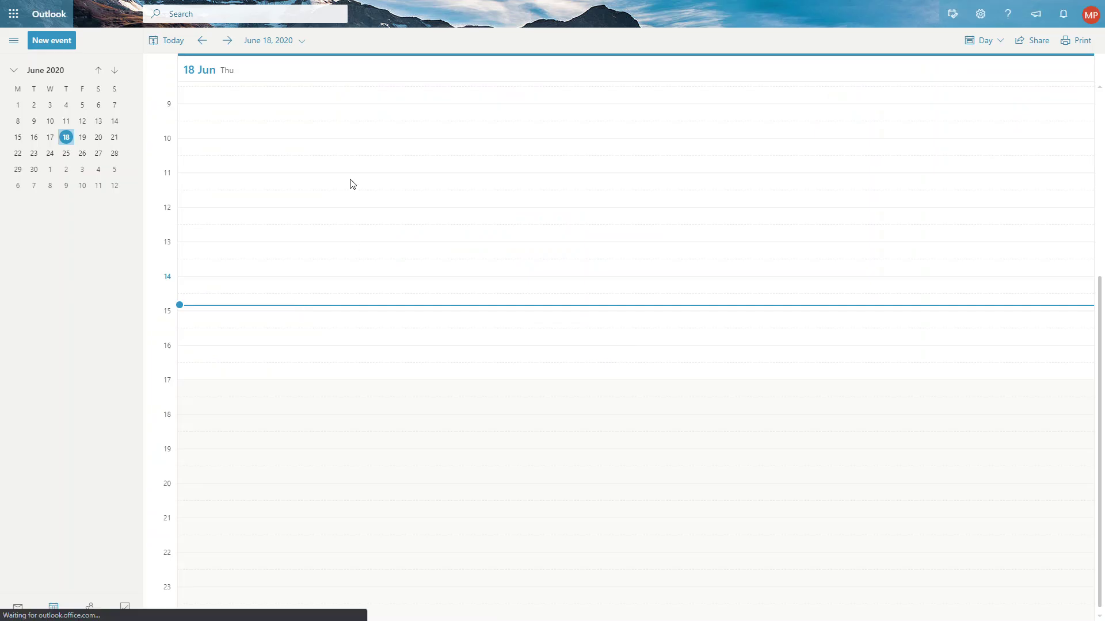
left_click(228, 41)
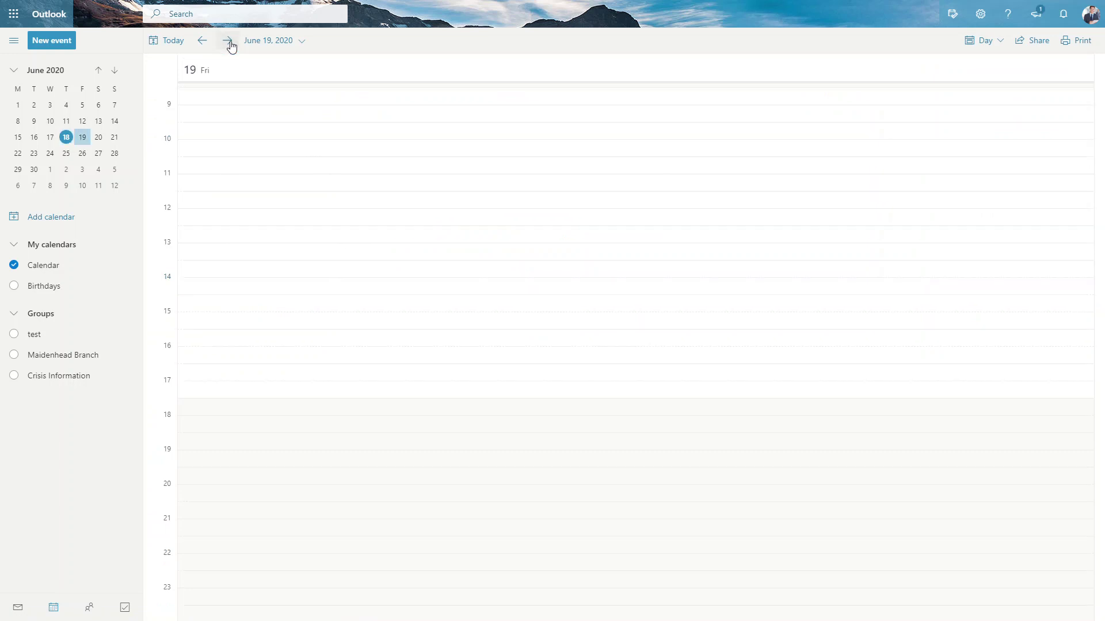
left_click_drag(200, 268, 197, 308)
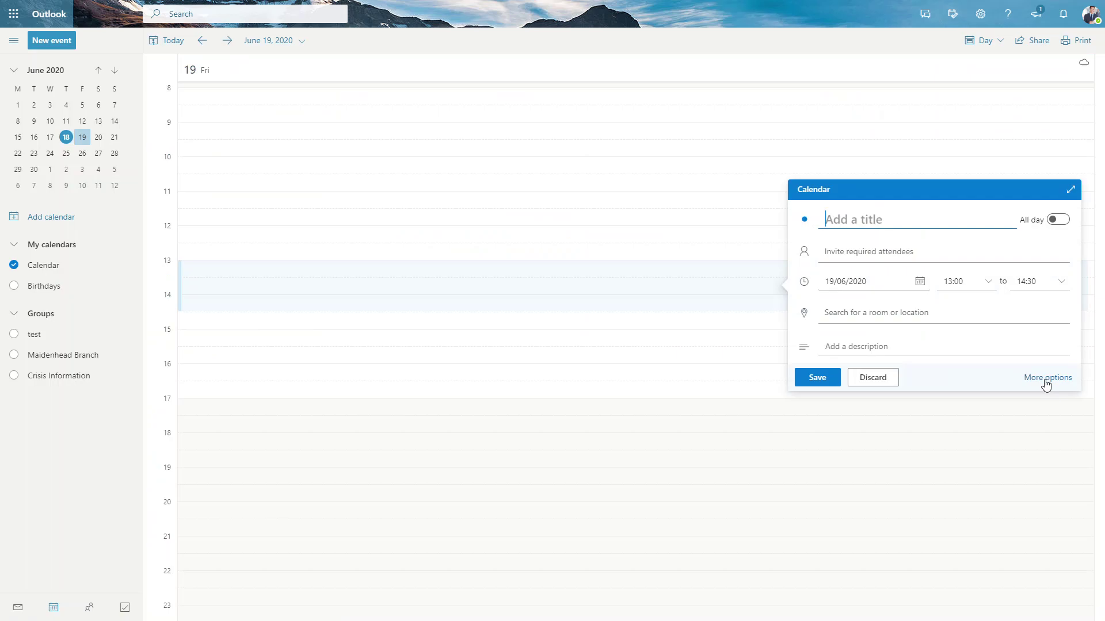
left_click(1046, 383)
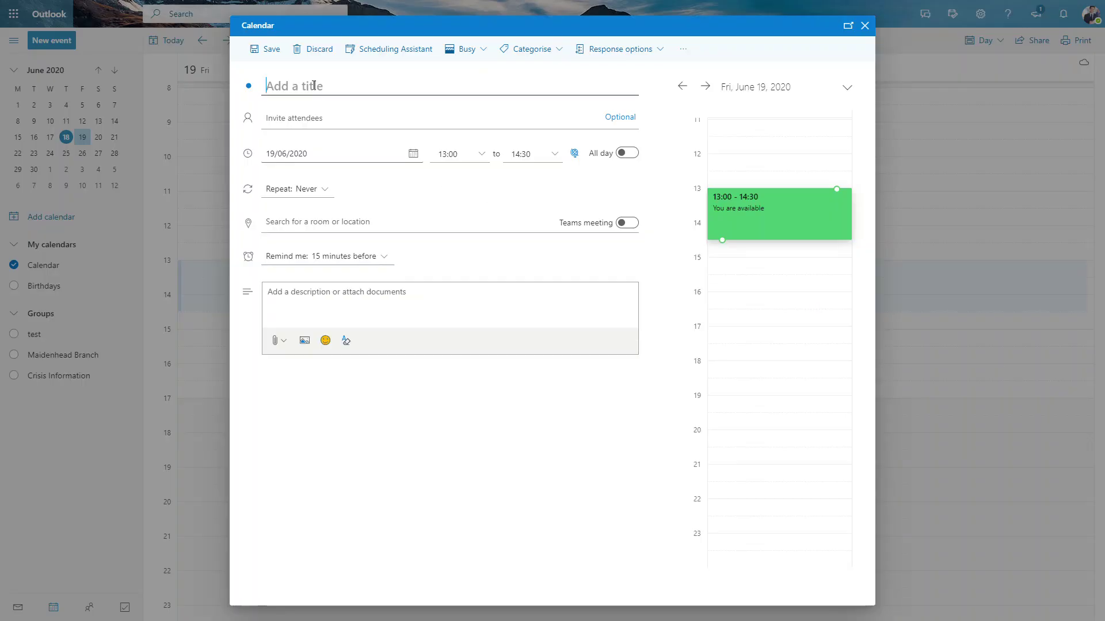
Title the event 'Account Manager Visit' and invite the lead as an attendee
type("denti")
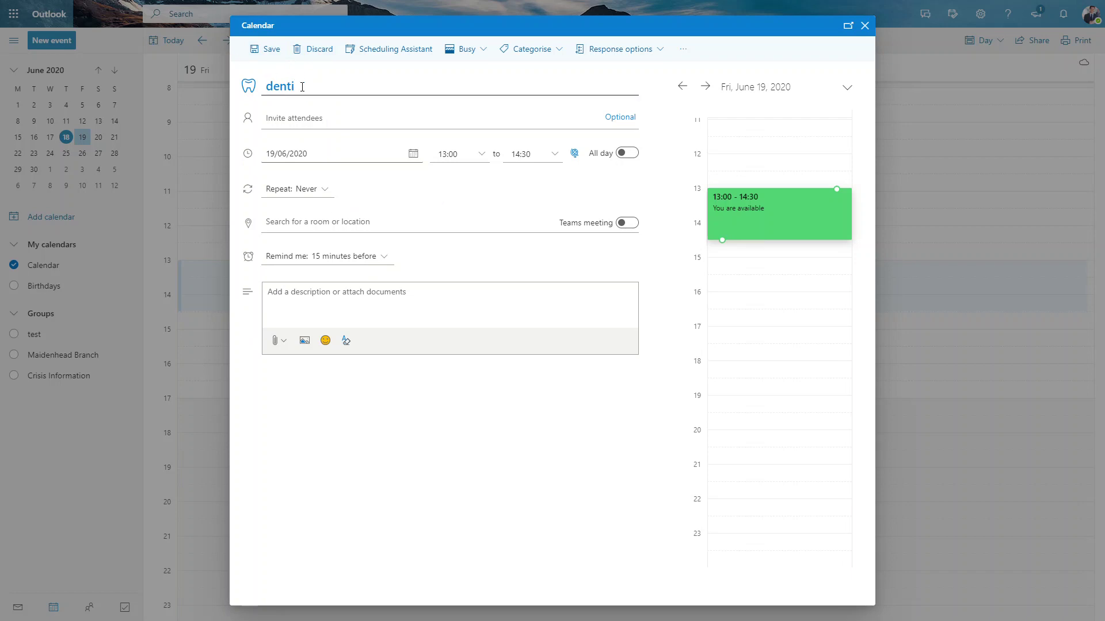
key("BackSpace")
key("BackSpace")
type("Account Manager Visit")
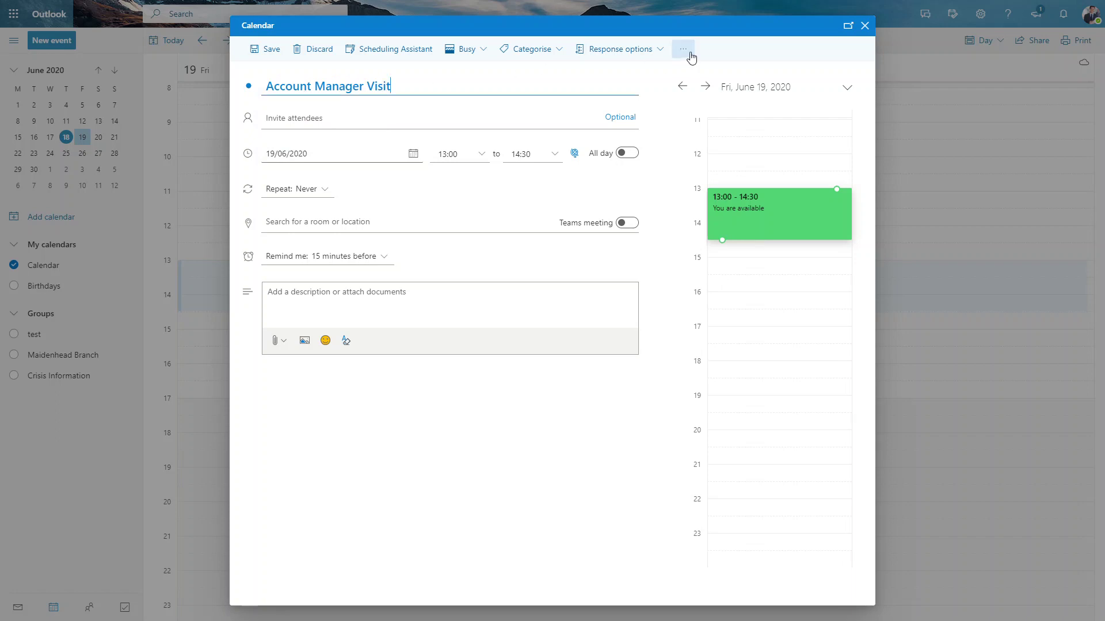
left_click(318, 117)
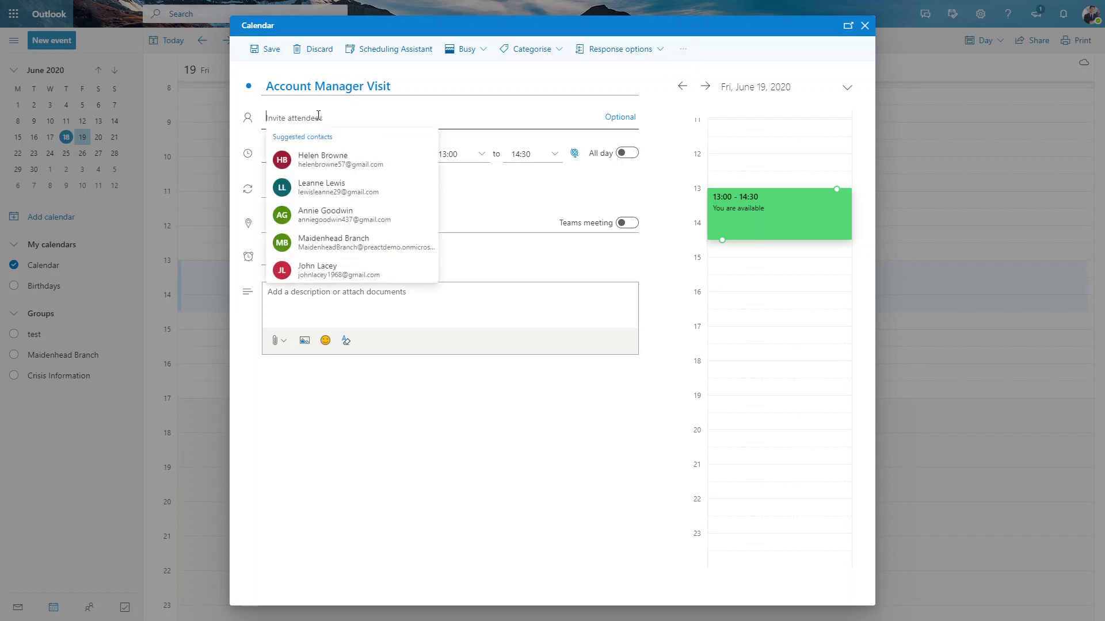
type("j")
key("BackSpace")
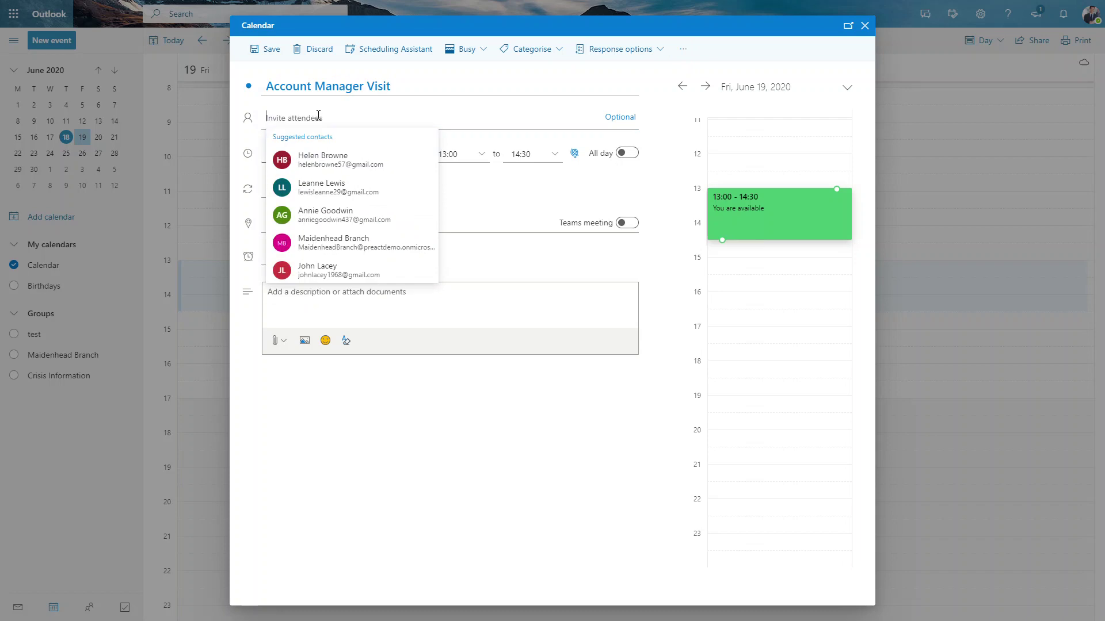
left_click(322, 194)
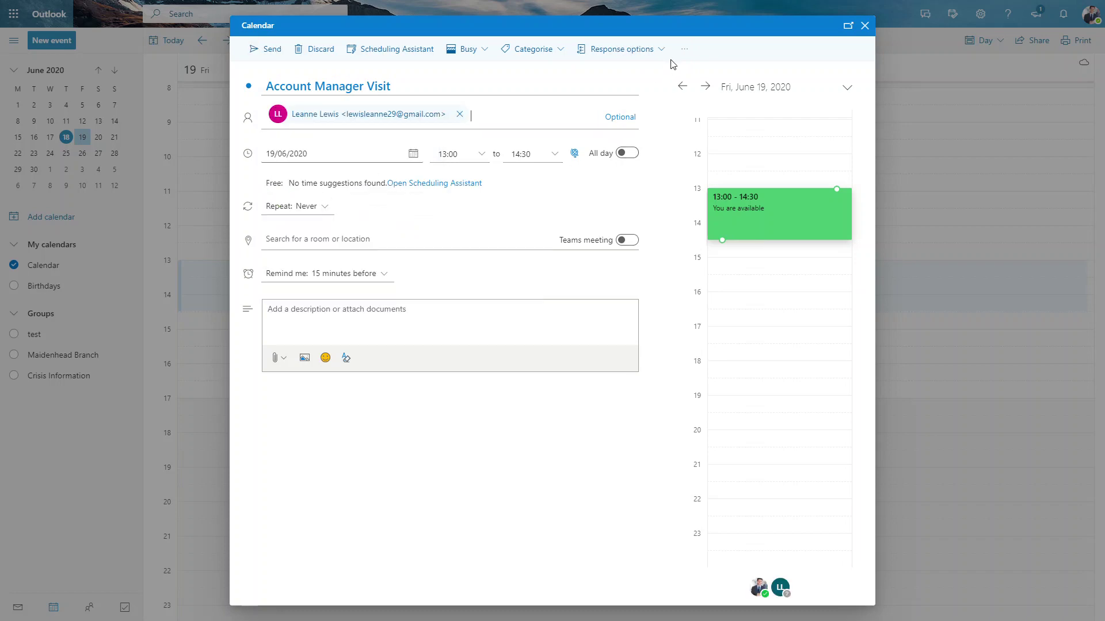
left_click(683, 52)
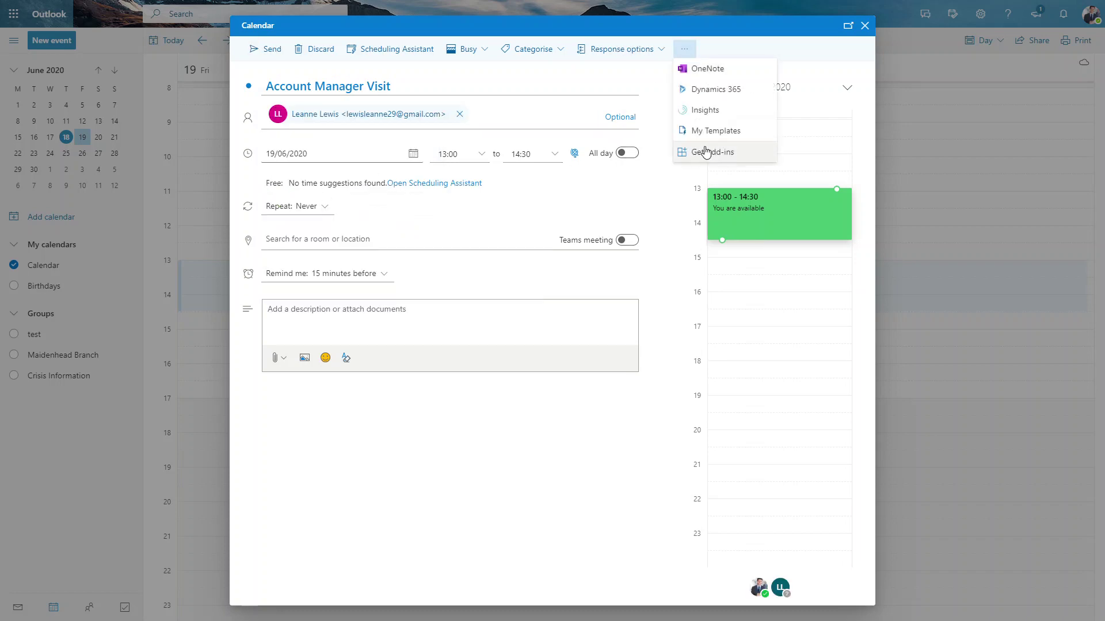
Track the Account Manager Visit appointment in Dynamics 365 without a regarding record
left_click(711, 90)
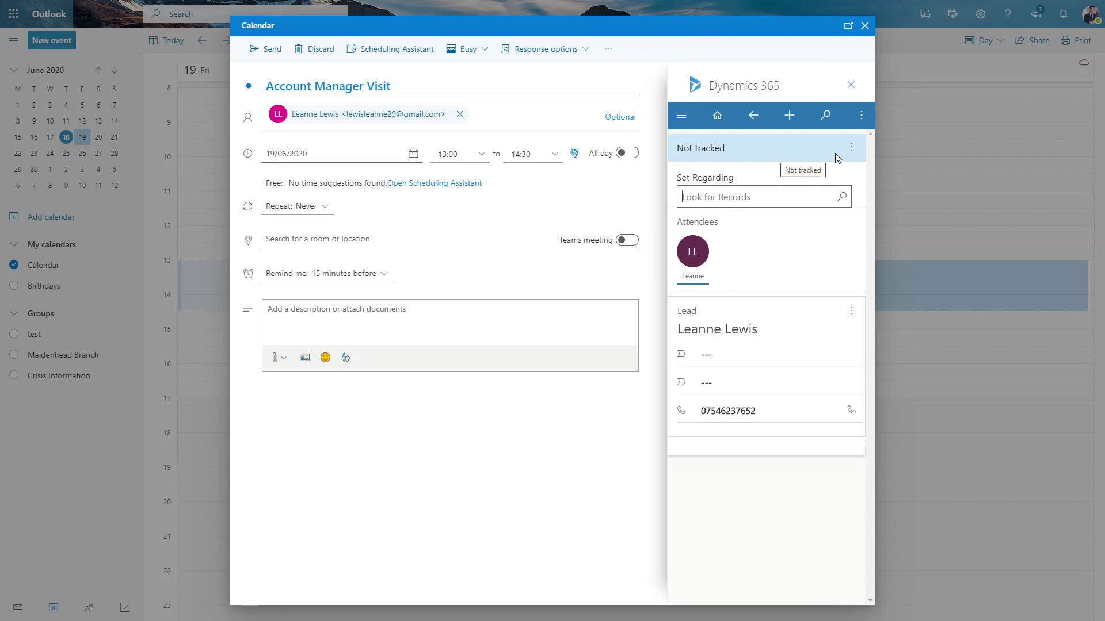
left_click(851, 147)
left_click(729, 185)
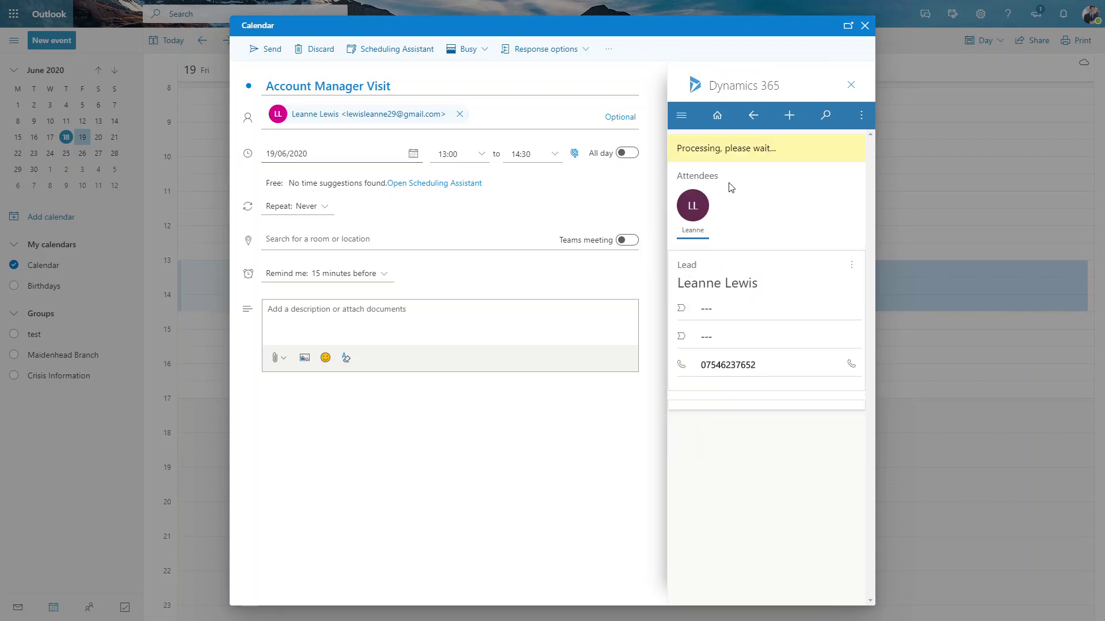
Start setting a regarding record for the appointment, bringing up the Look for Records list
left_click(850, 148)
left_click(736, 185)
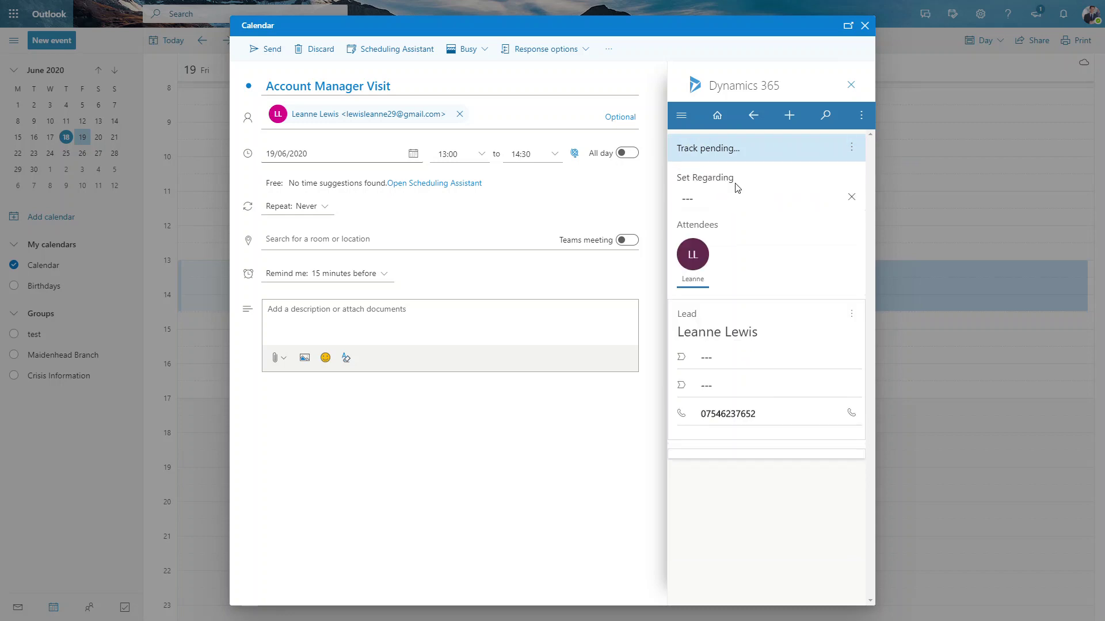
left_click(852, 147)
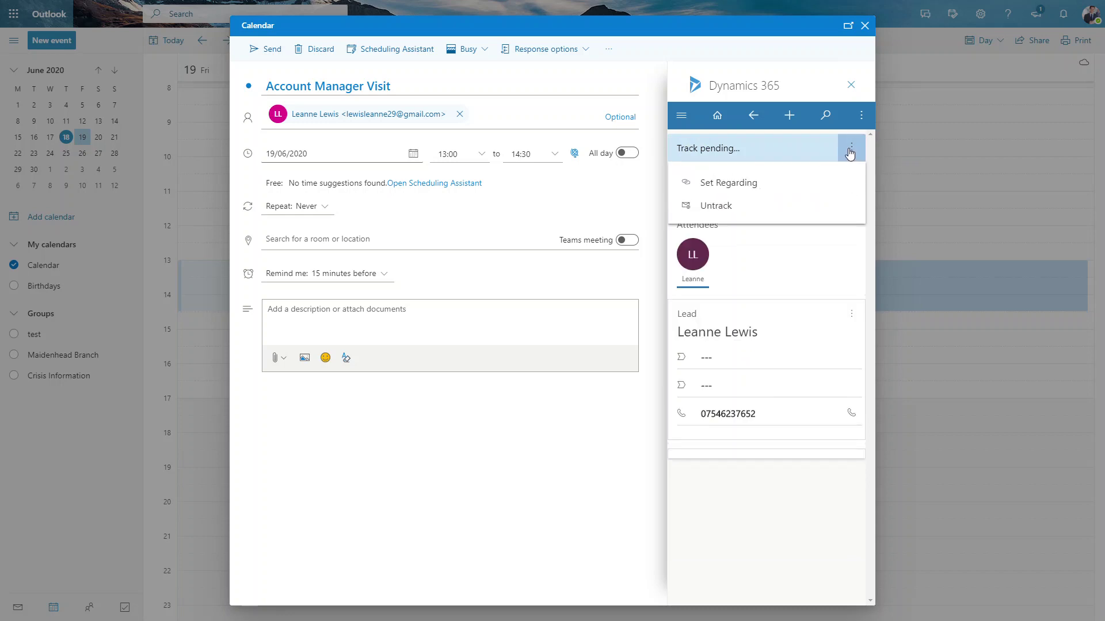
left_click(732, 182)
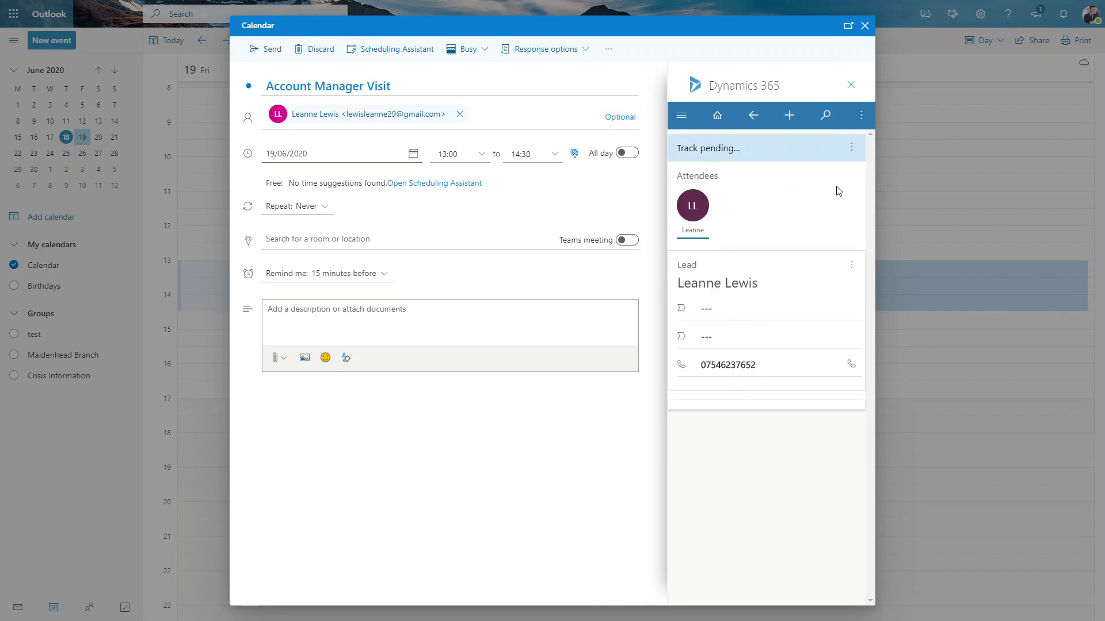
left_click(850, 147)
left_click(733, 186)
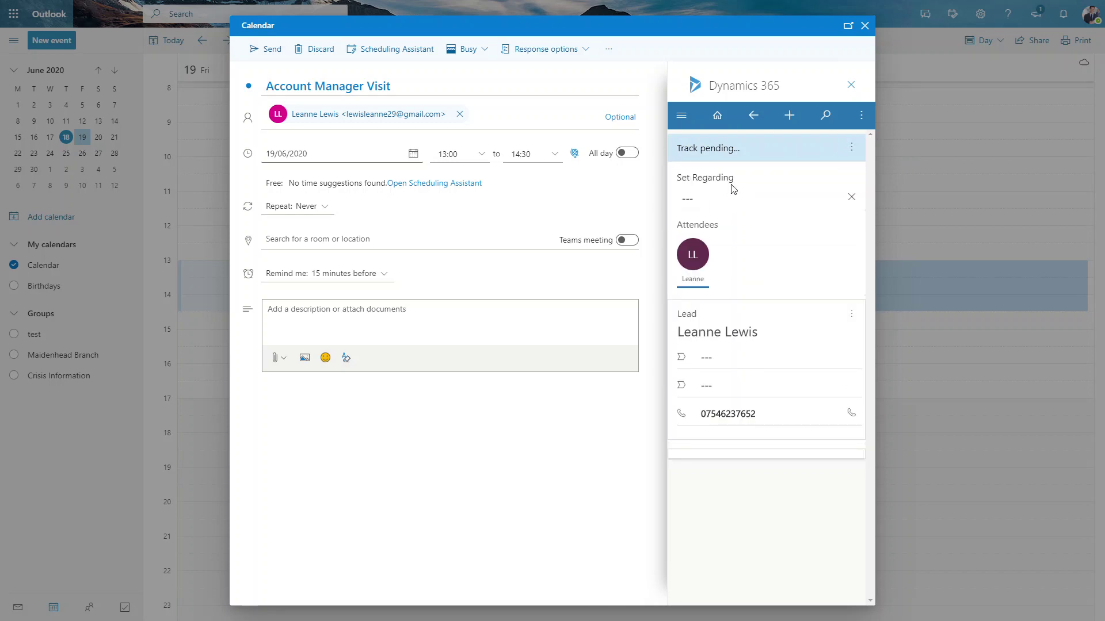
left_click(733, 190)
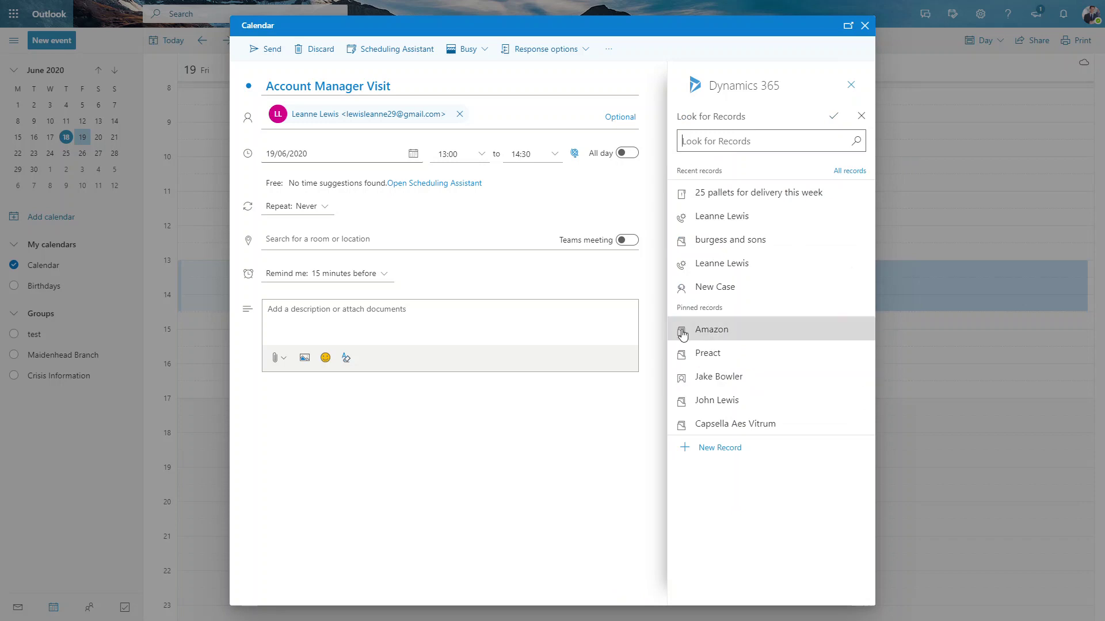
Link the appointment to the pinned Preact account and send the updated invitation
left_click(702, 356)
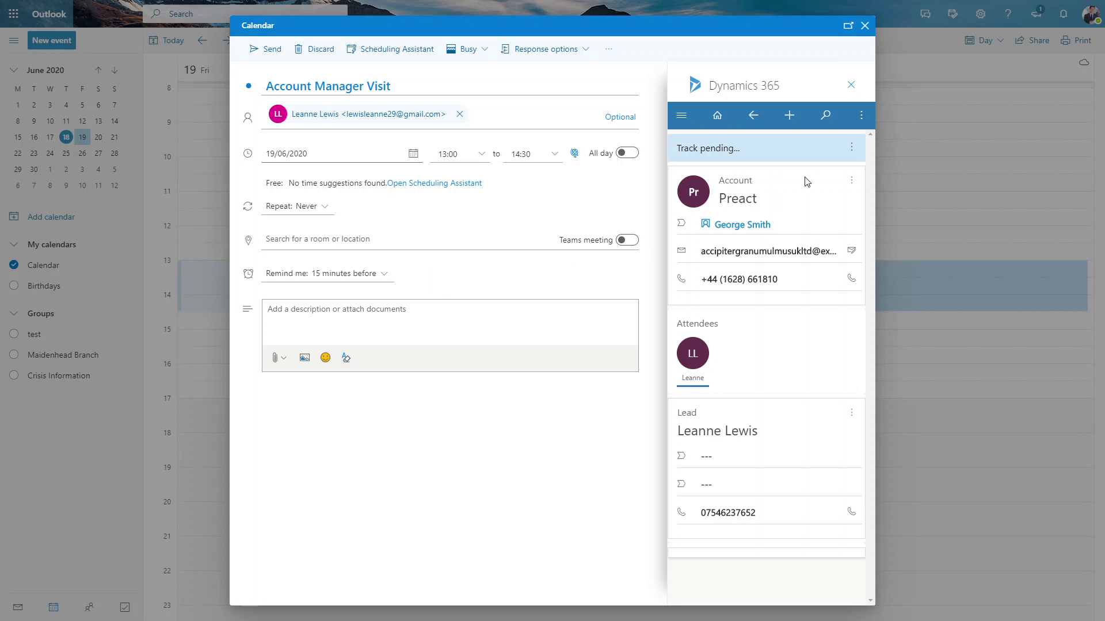
left_click(270, 52)
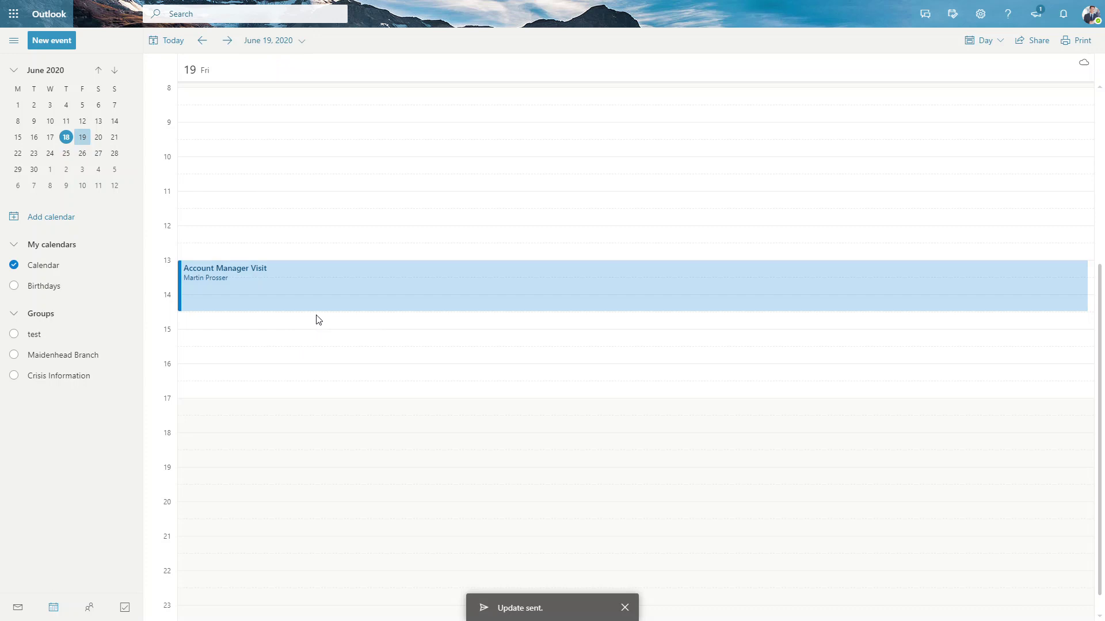
Show My Activities in Sales Hub sorted by Due Date Z to A, latest first
left_click(194, 283)
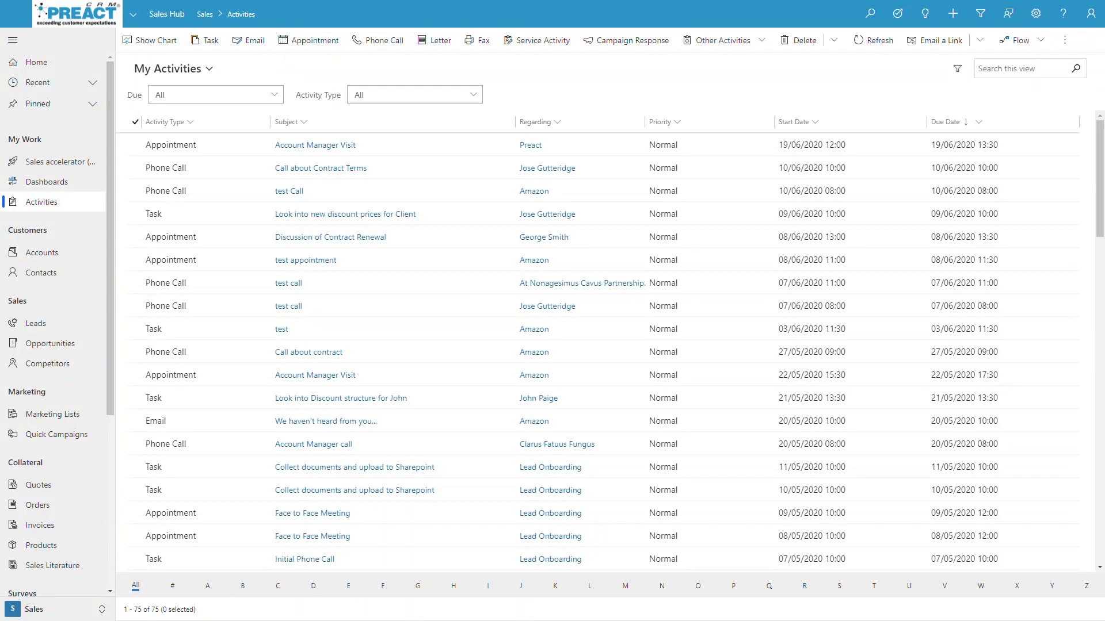
left_click(46, 205)
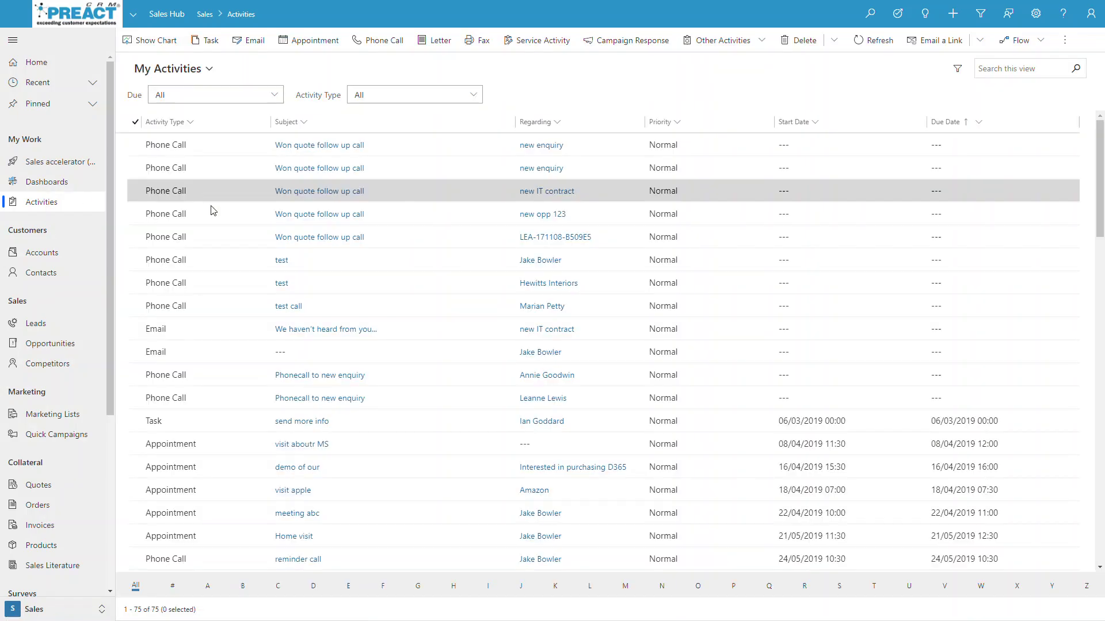
left_click(976, 124)
left_click(971, 164)
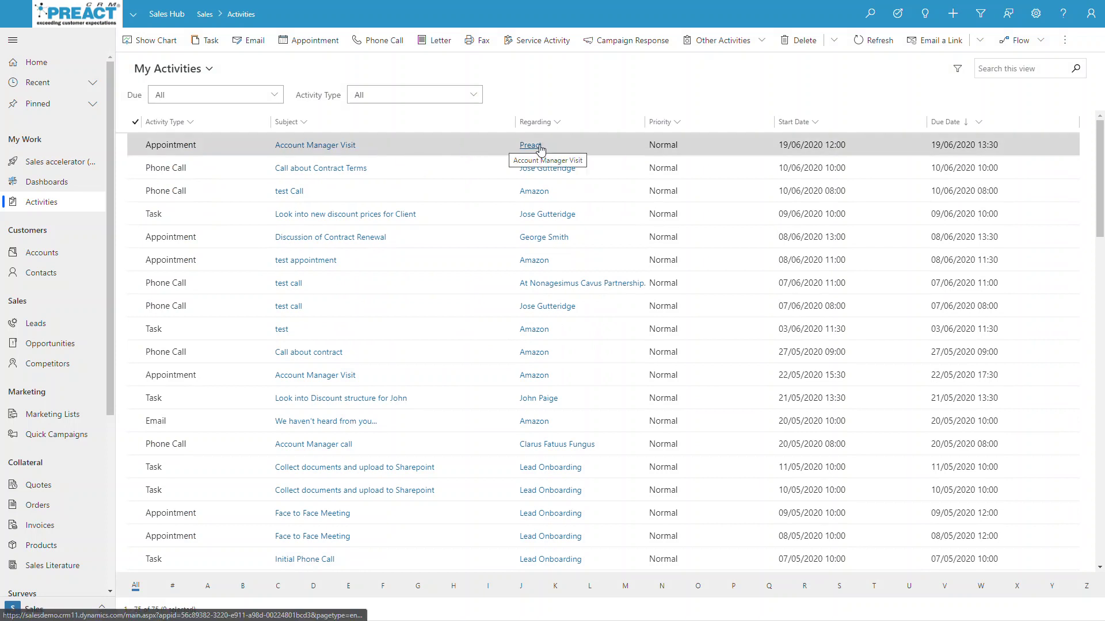
Open the Account Manager Visit appointment's lead and close the appointment as Completed on its timeline
double_click(455, 151)
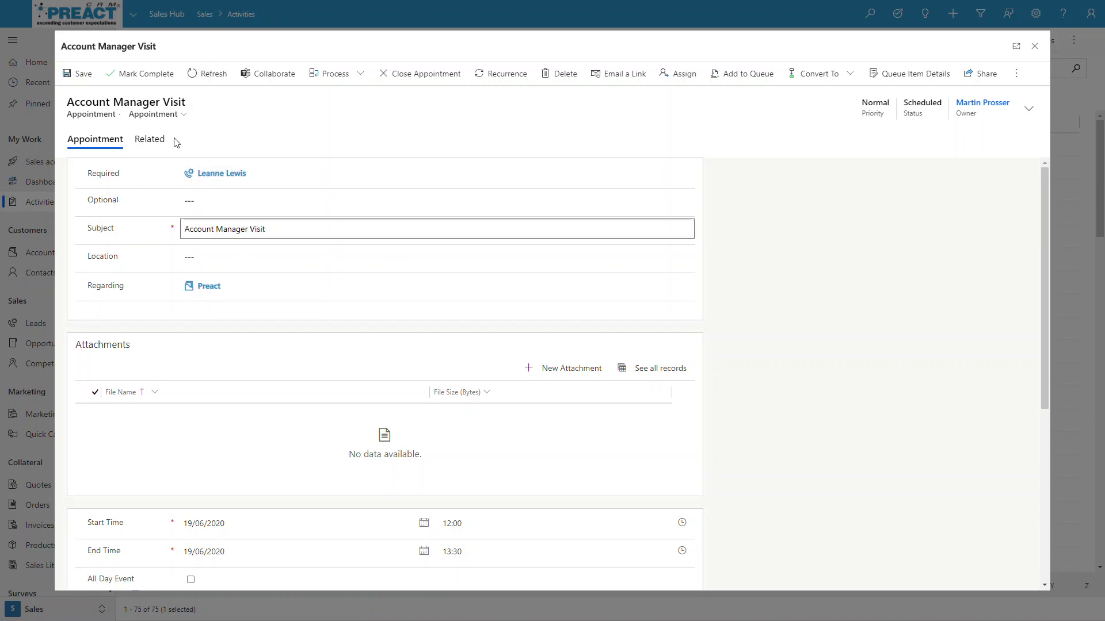
left_click(209, 177)
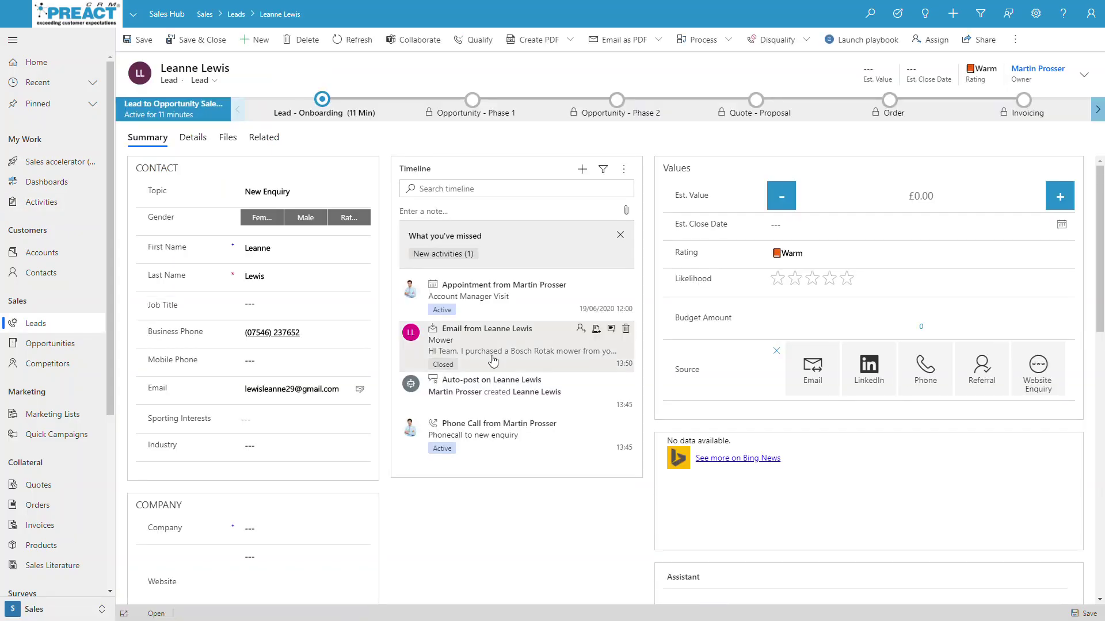
left_click(534, 353)
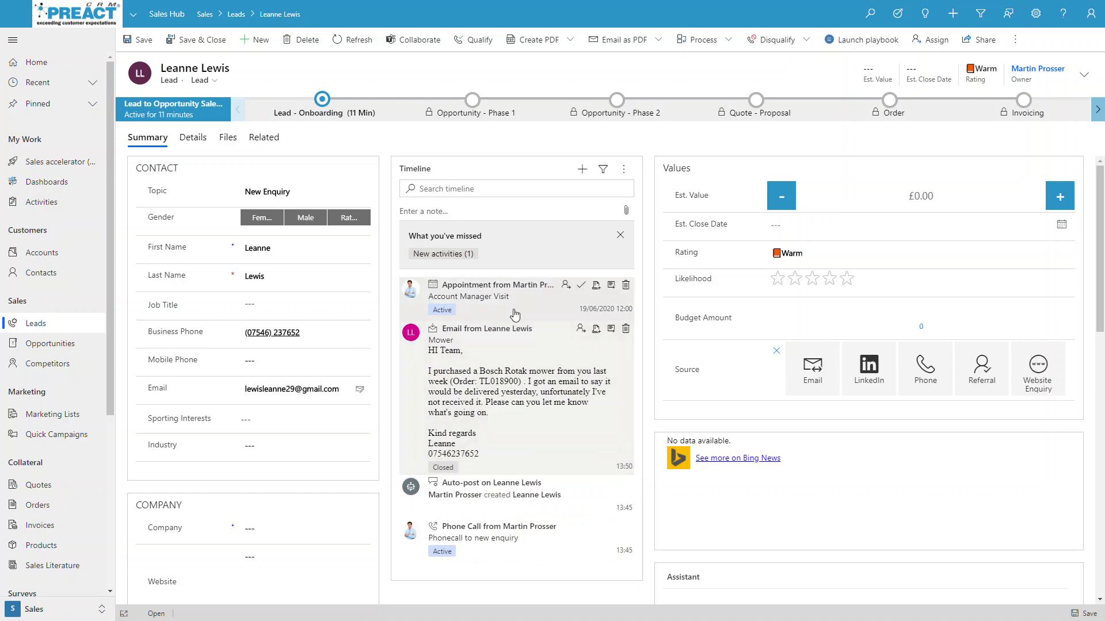
left_click(580, 286)
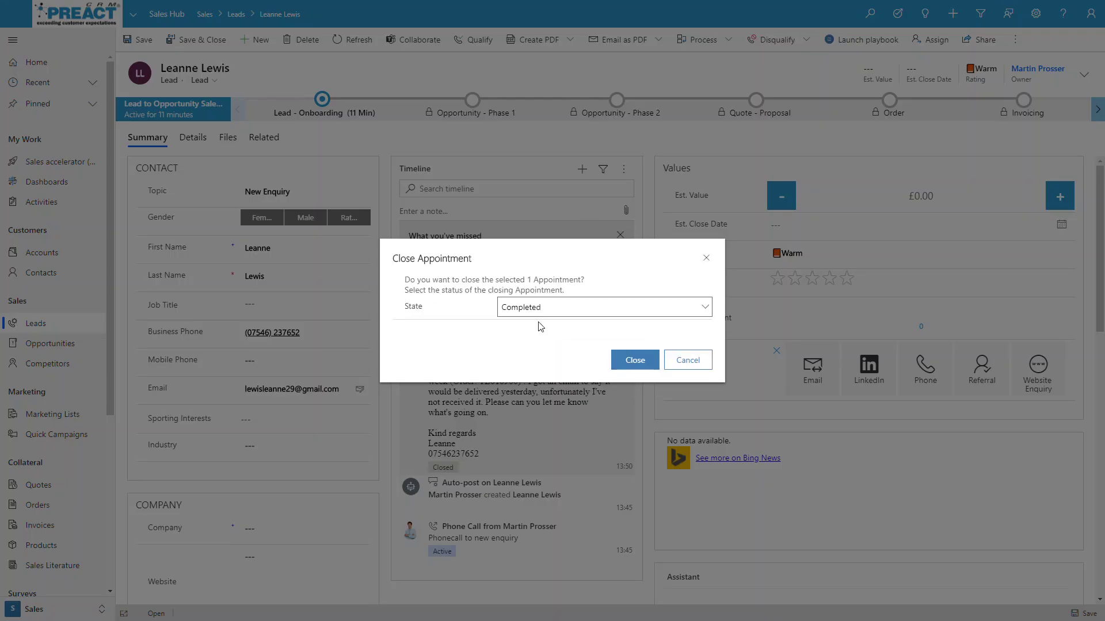
left_click(635, 360)
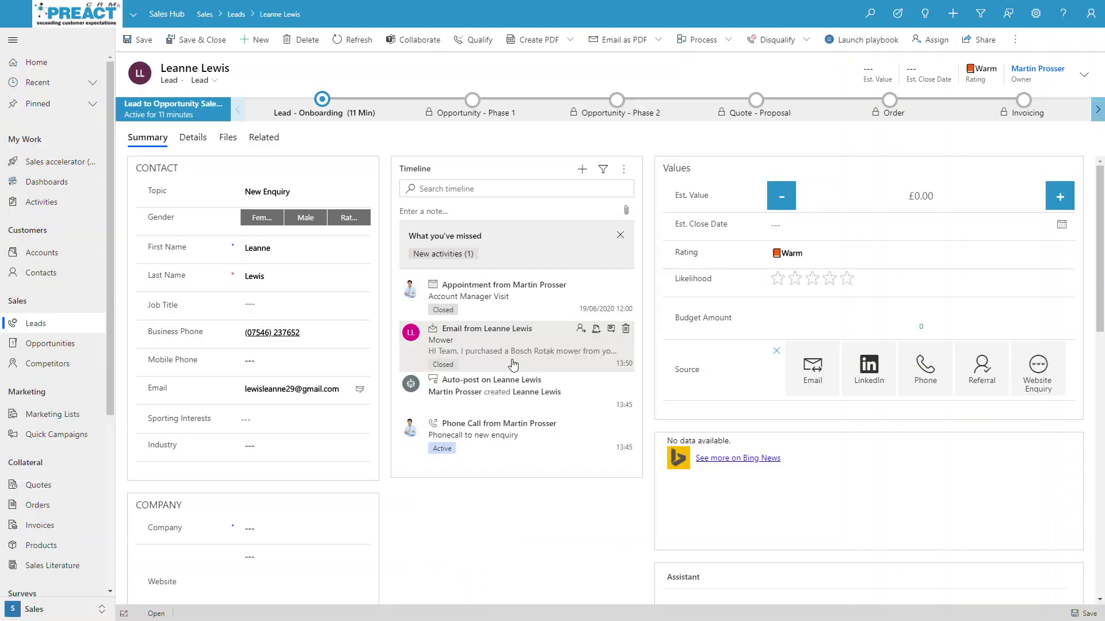
Open a blank new appointment, then return to Activities, discarding the unsaved changes
left_click(54, 206)
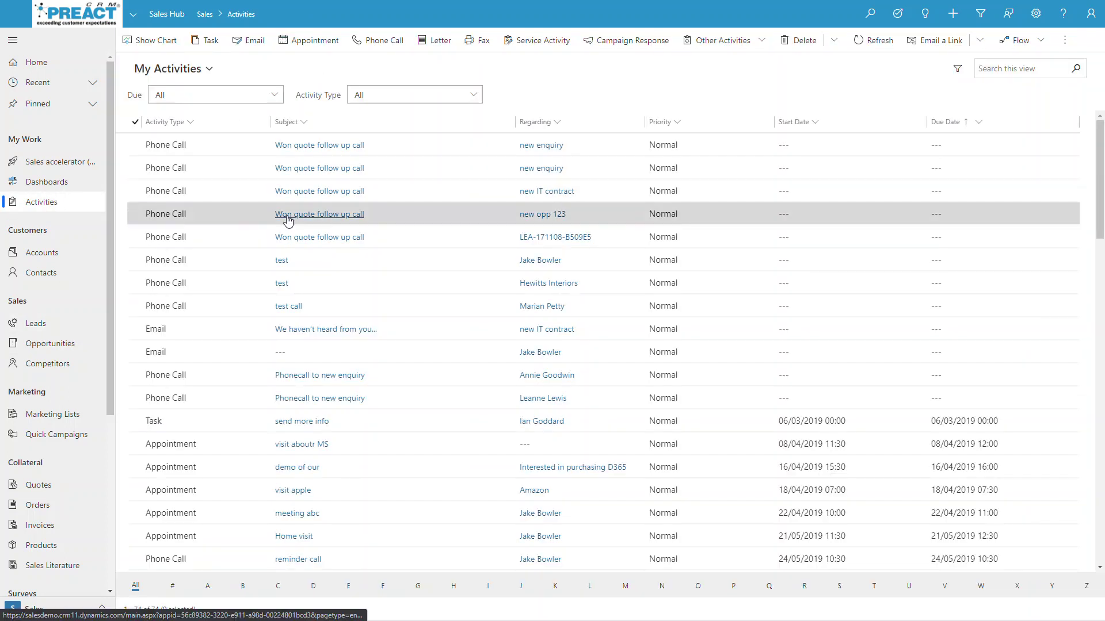
left_click(303, 44)
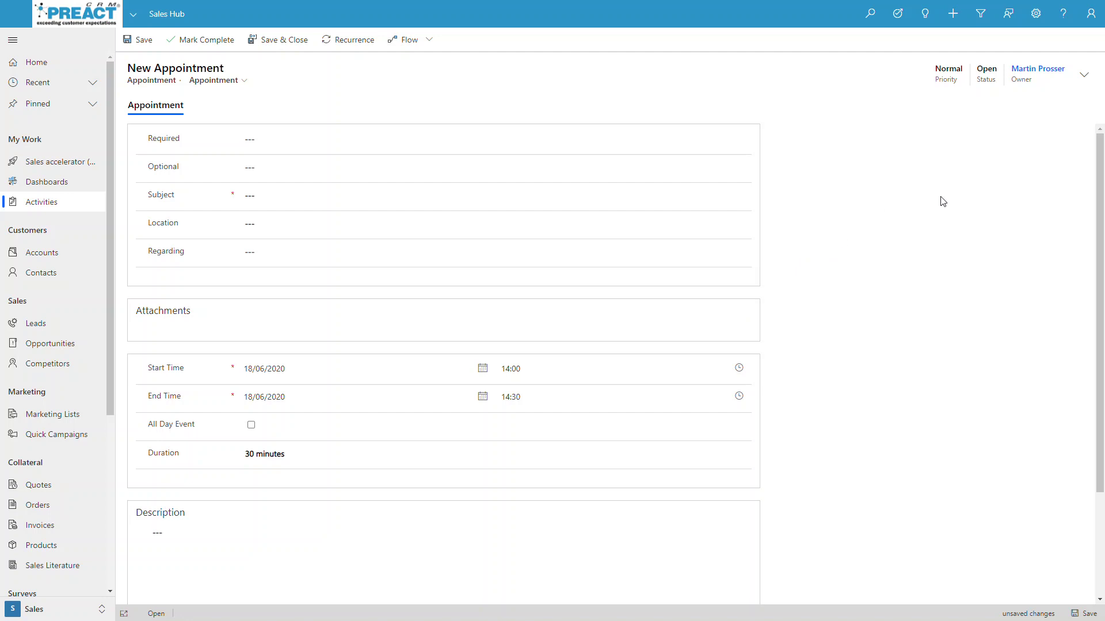
left_click(31, 210)
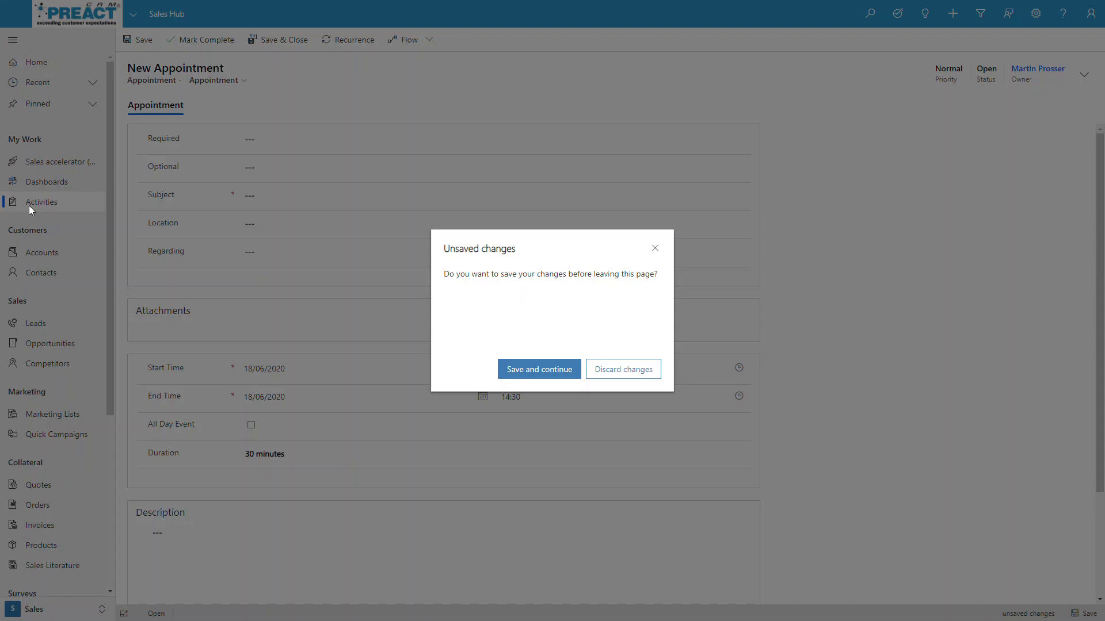
left_click(613, 371)
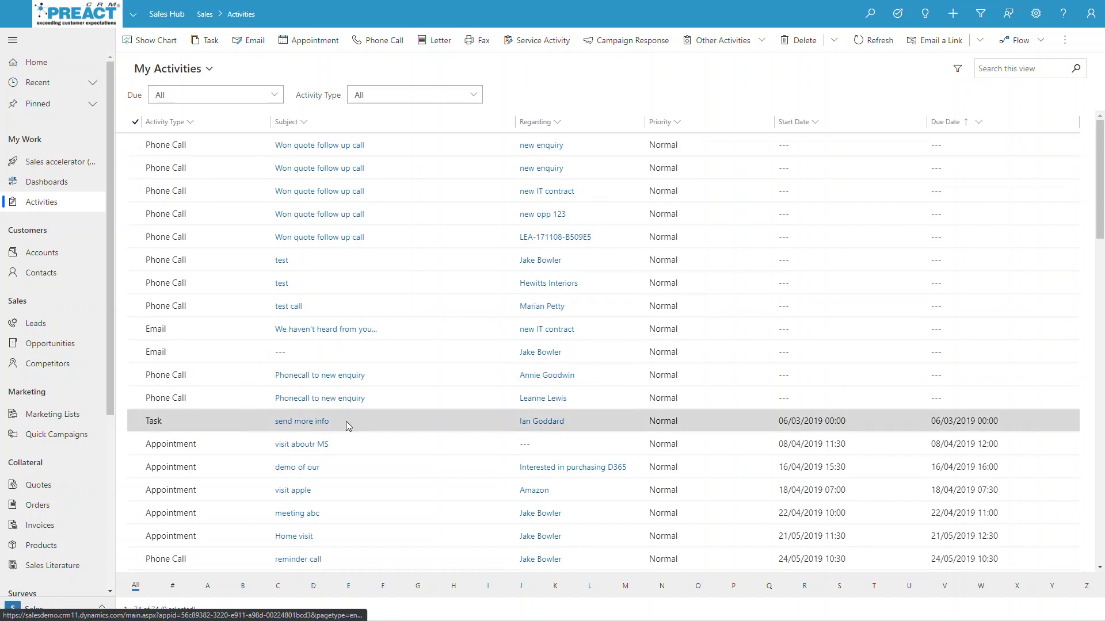
Switch the Dynamics activities list to the My Received Emails view to find the Mower email
left_click(206, 70)
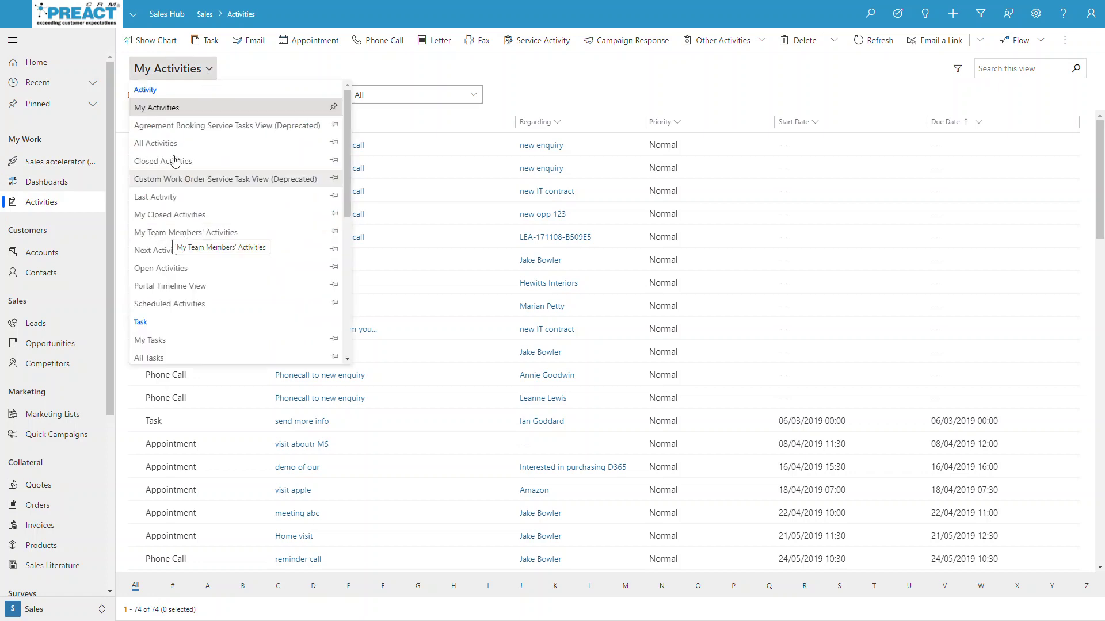
left_click_drag(347, 150, 354, 282)
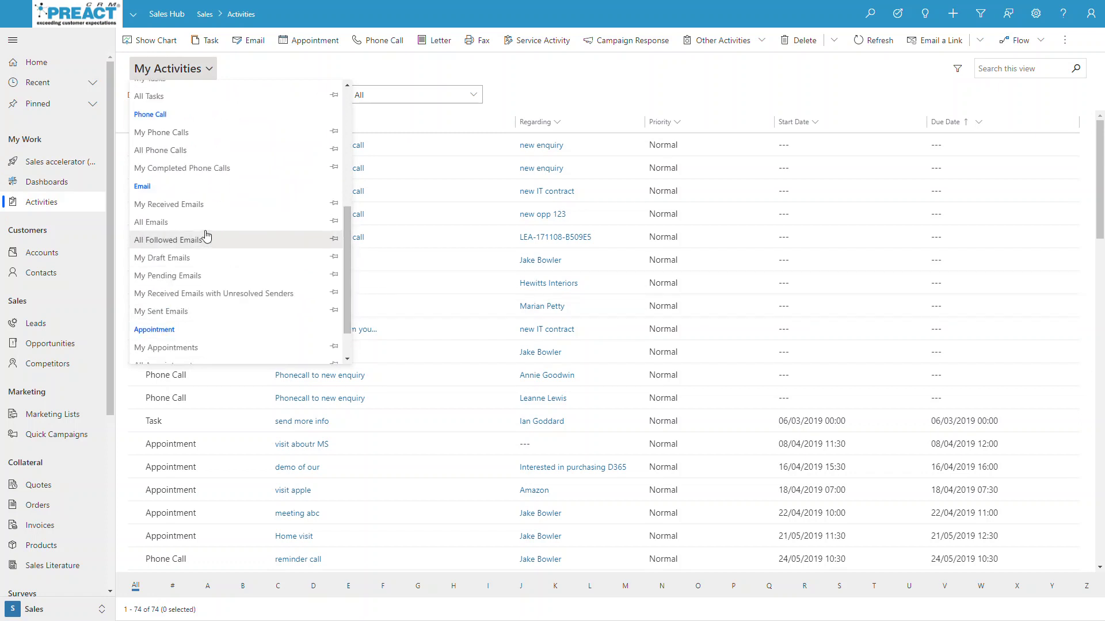
left_click(178, 206)
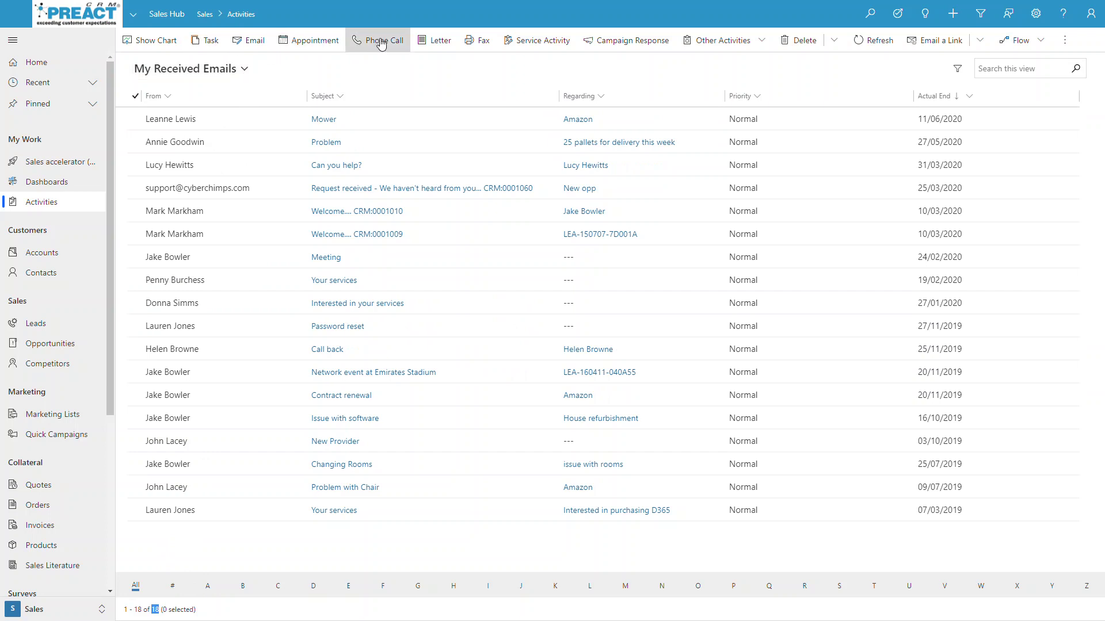
left_click(244, 69)
In Outlook desktop, visit the Tasks To-Do List, then return to the inbox showing the tracked Mower email
key("alt+Tab")
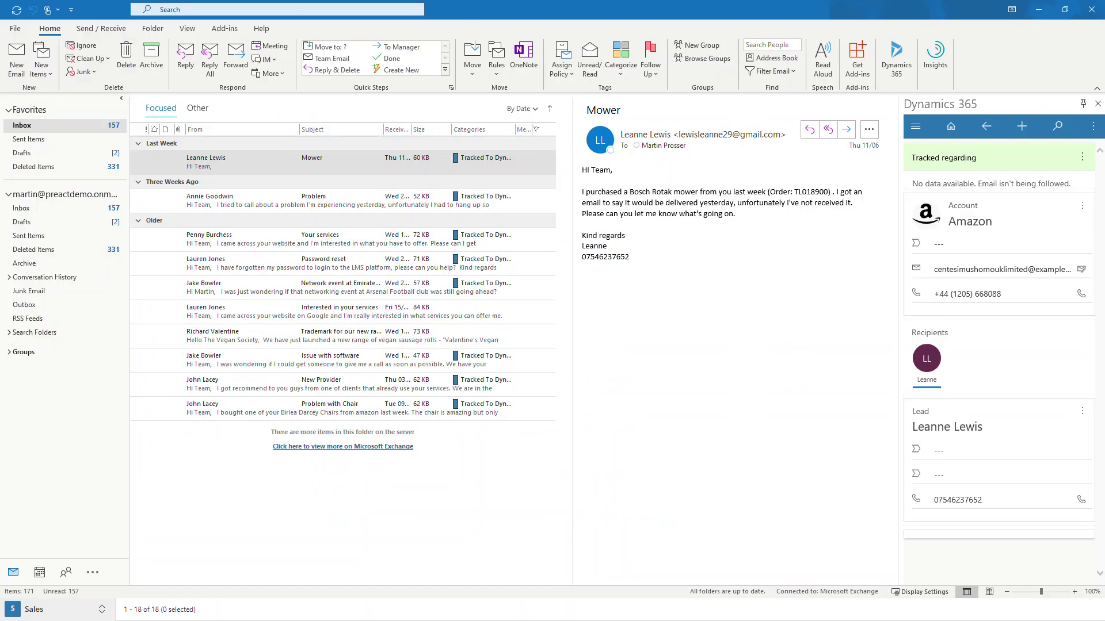
left_click(92, 572)
left_click(116, 500)
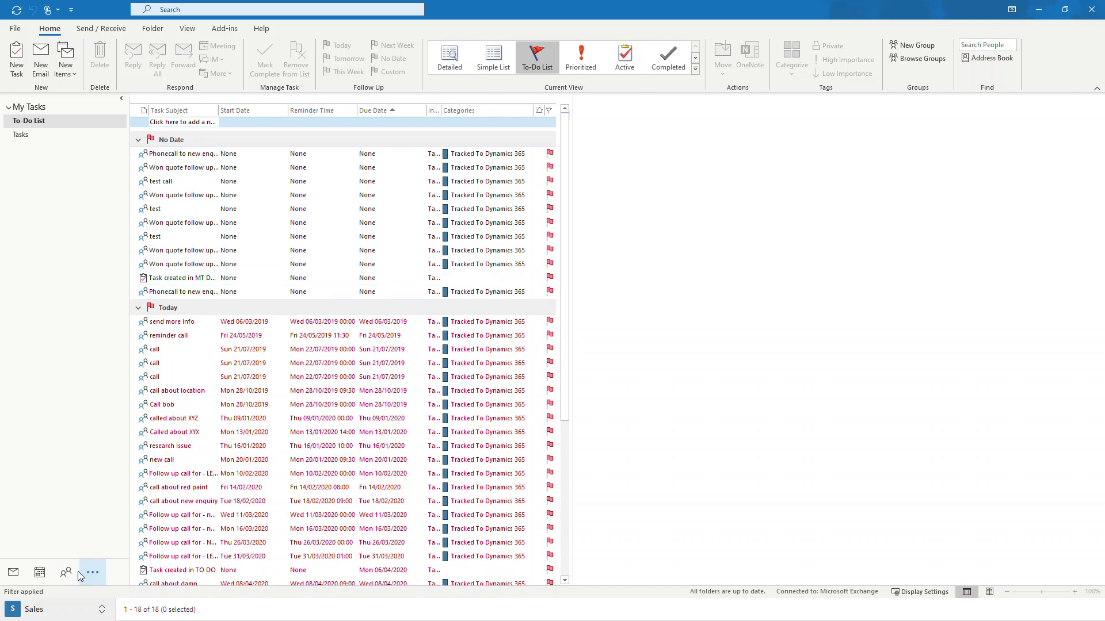
mouse_move(42, 574)
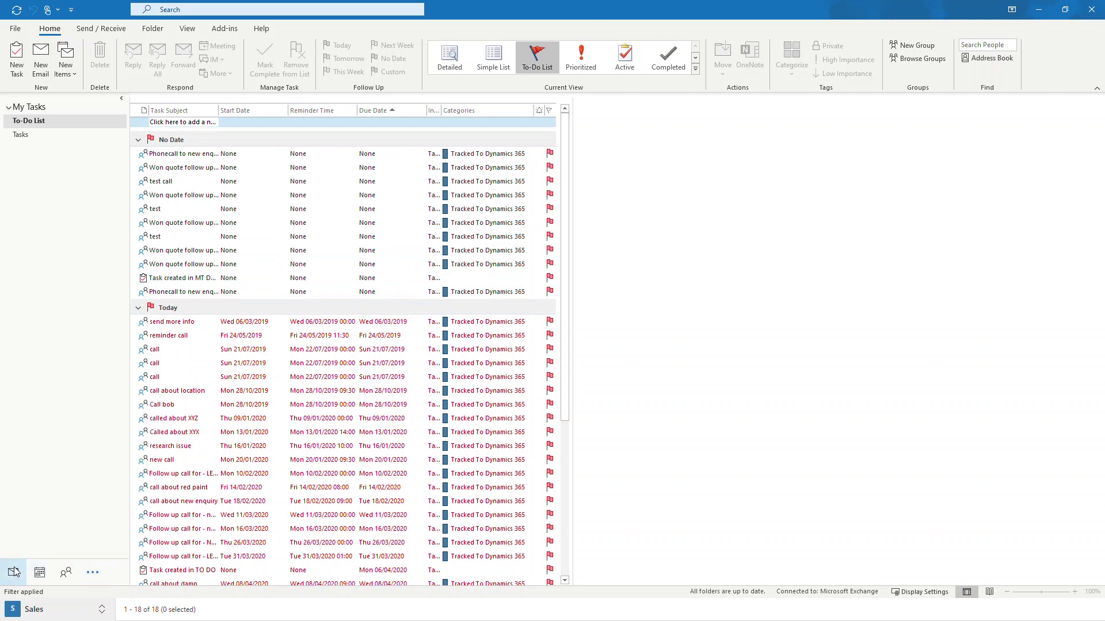
left_click(14, 572)
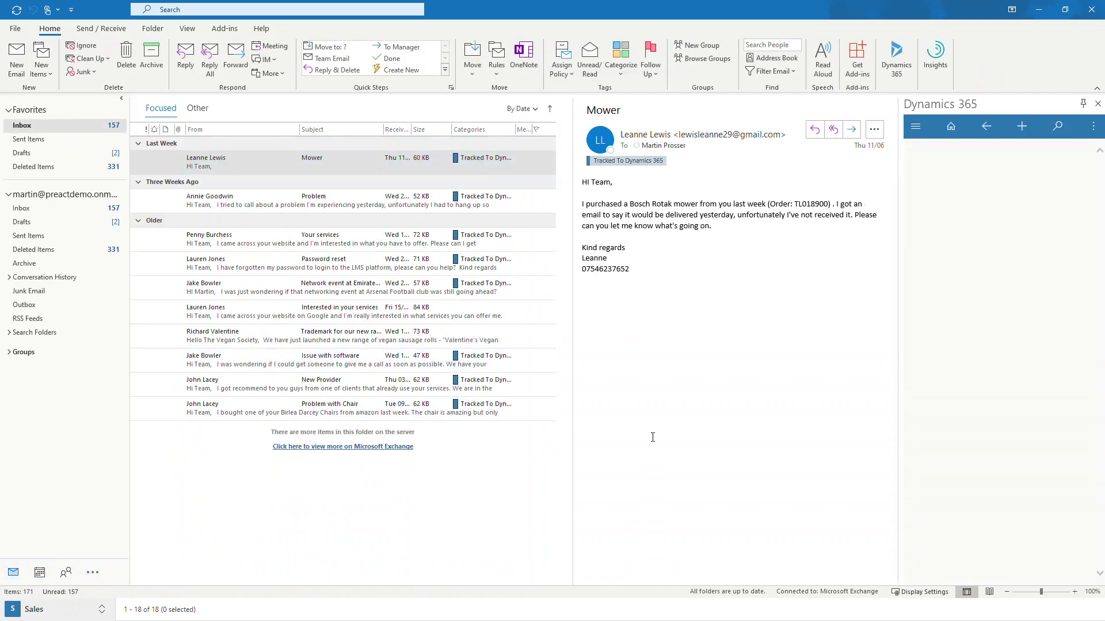